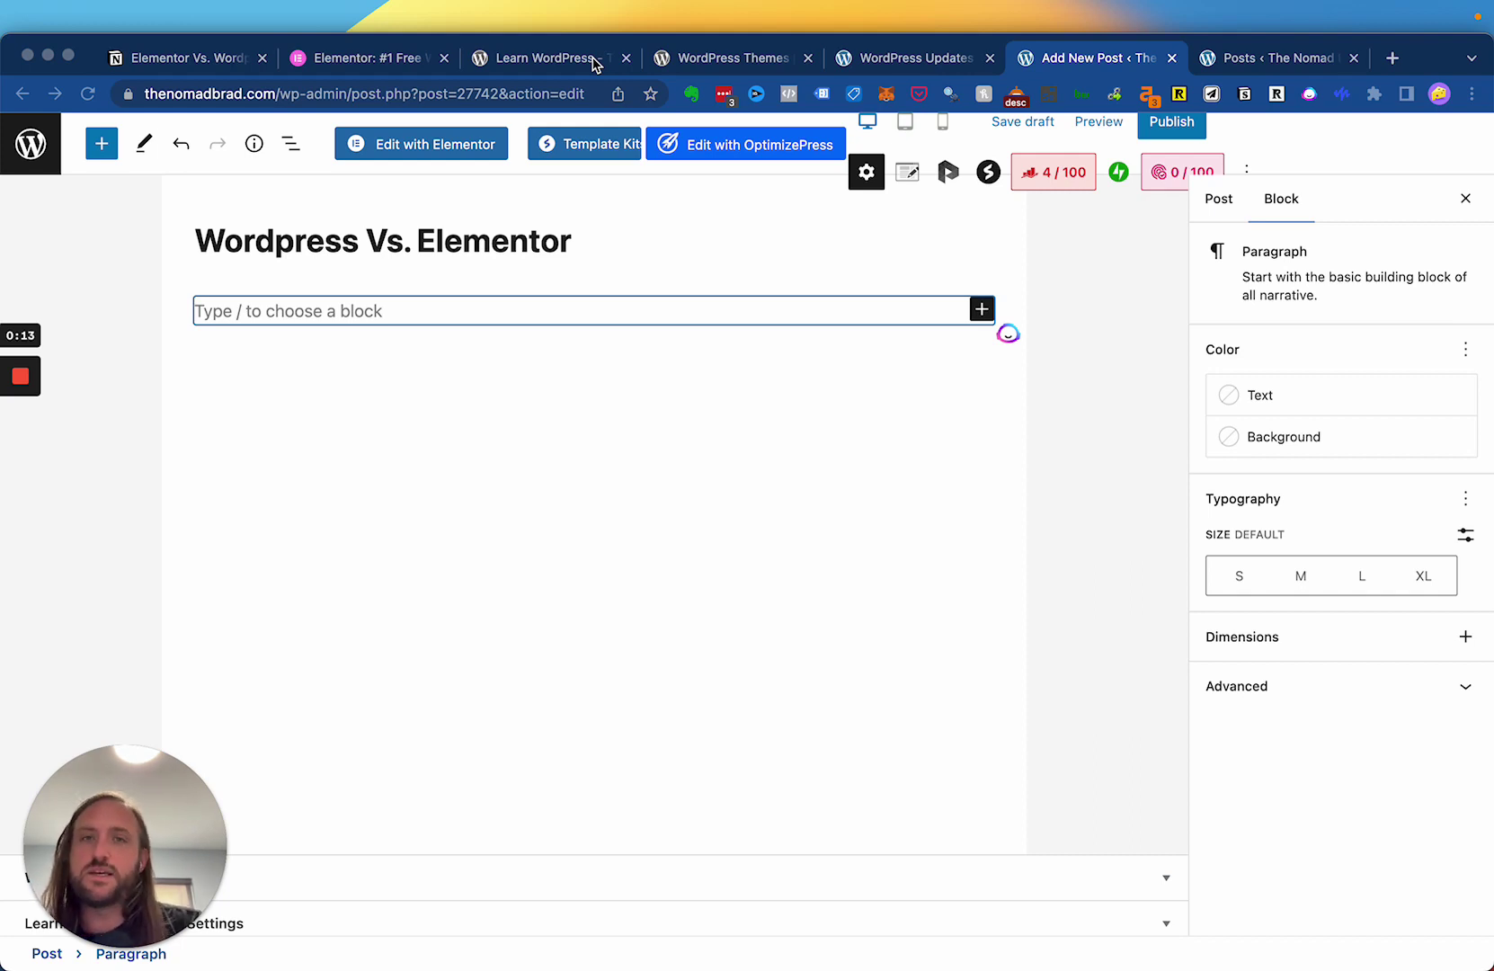
Move from the Elementor homepage through Learn WordPress to the WordPress.org Themes directory
click(400, 59)
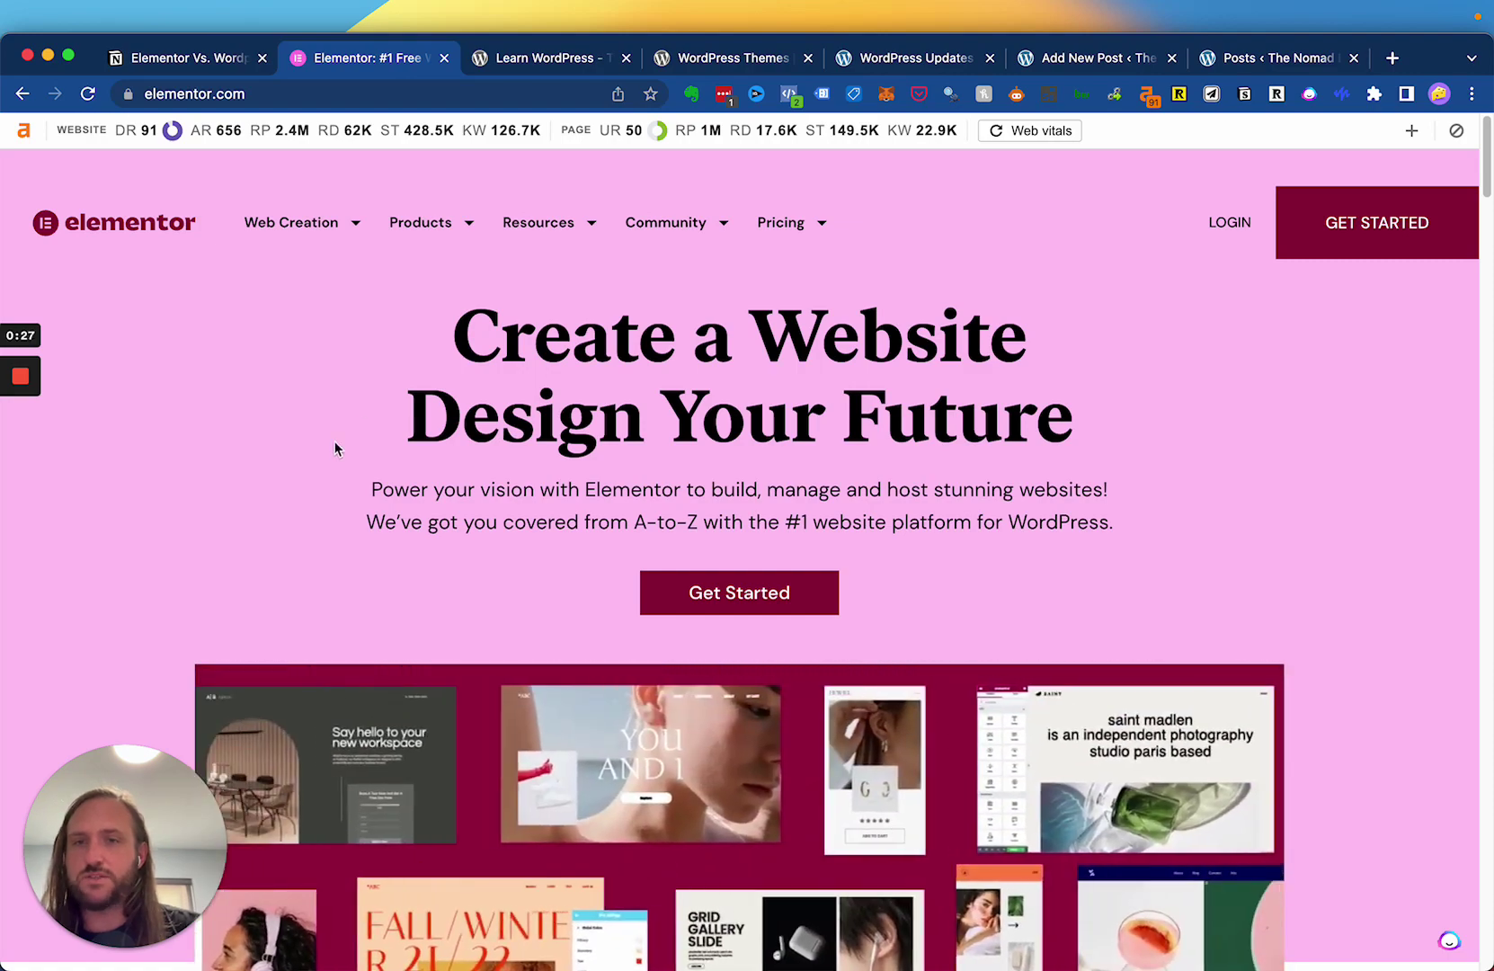
scroll(334, 434, down, 5)
scroll(334, 435, up, 5)
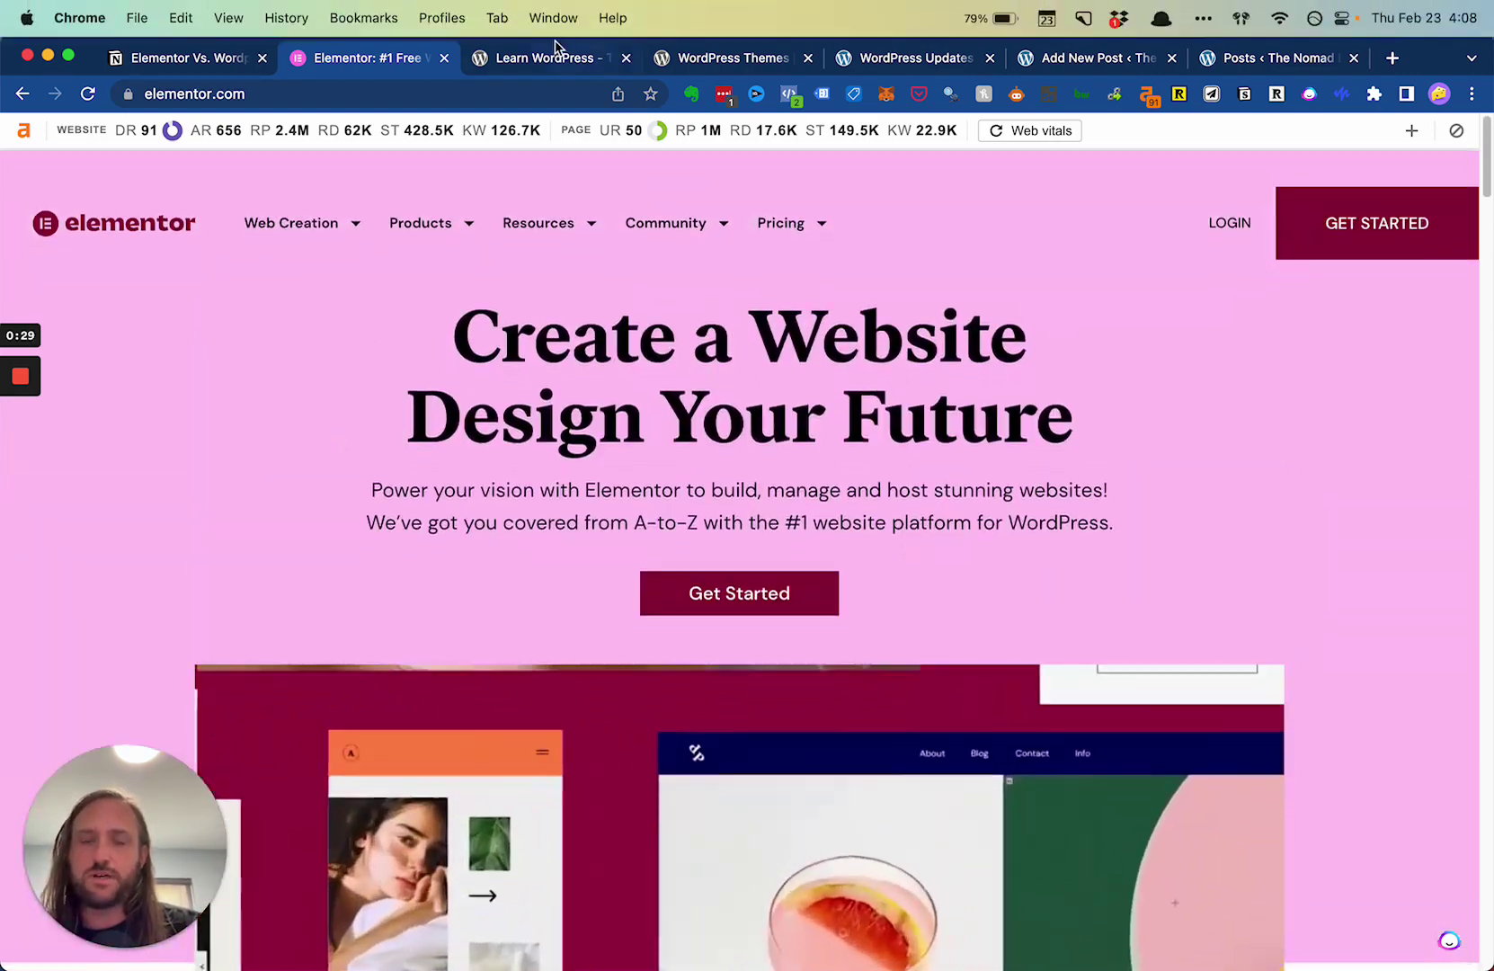
click(546, 58)
click(725, 60)
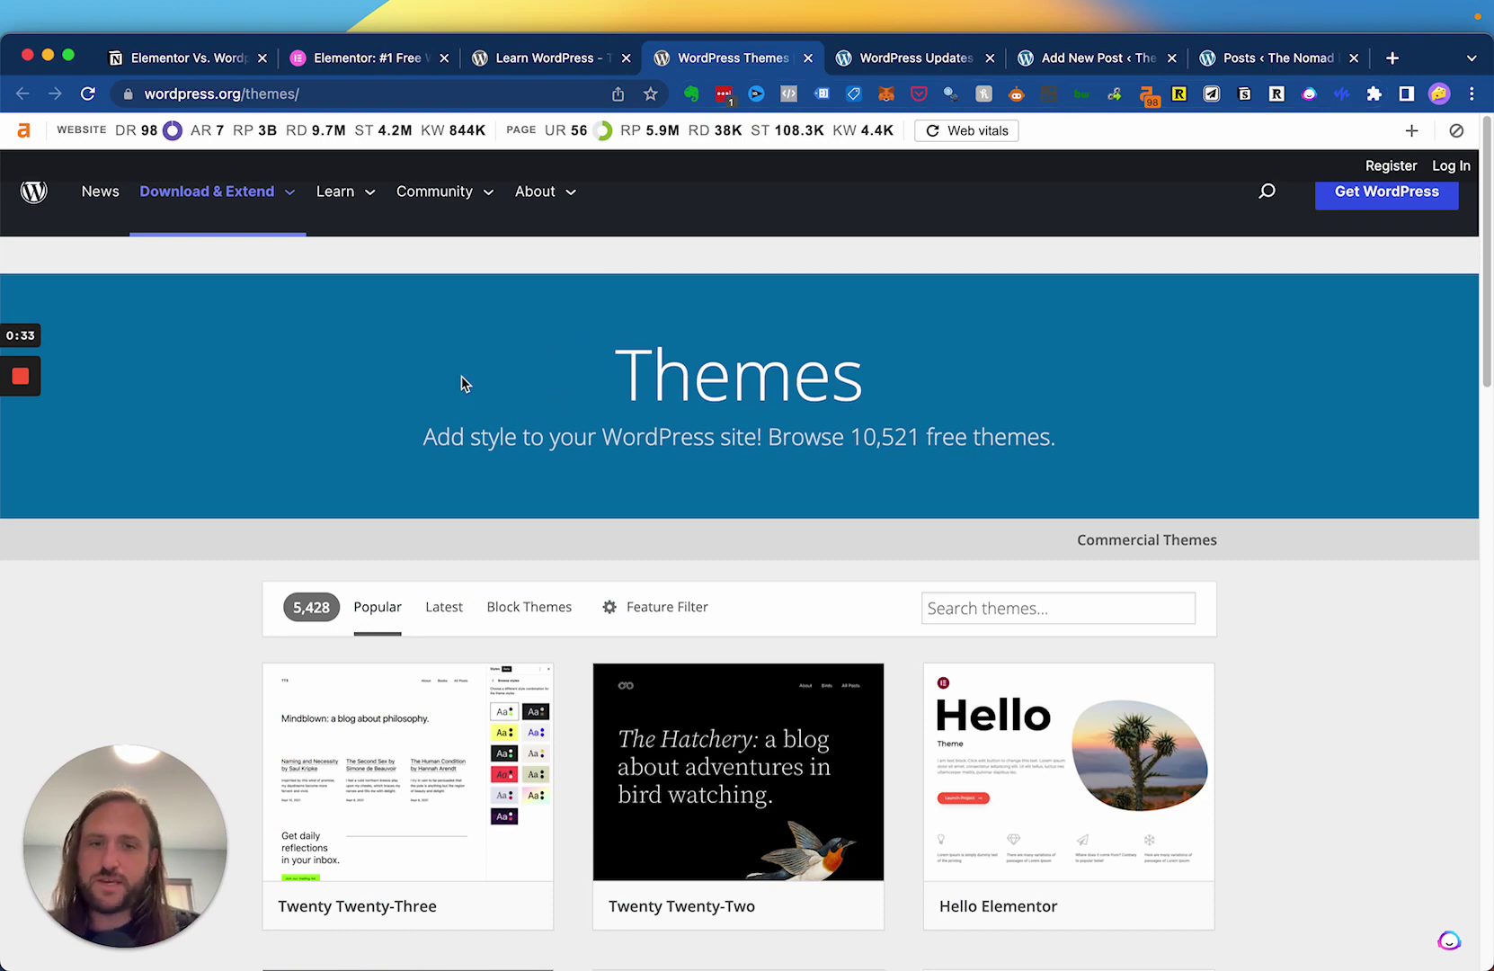
Scroll through the popular free themes grid down to Load more themes
scroll(535, 396, down, 1)
scroll(535, 396, down, 5)
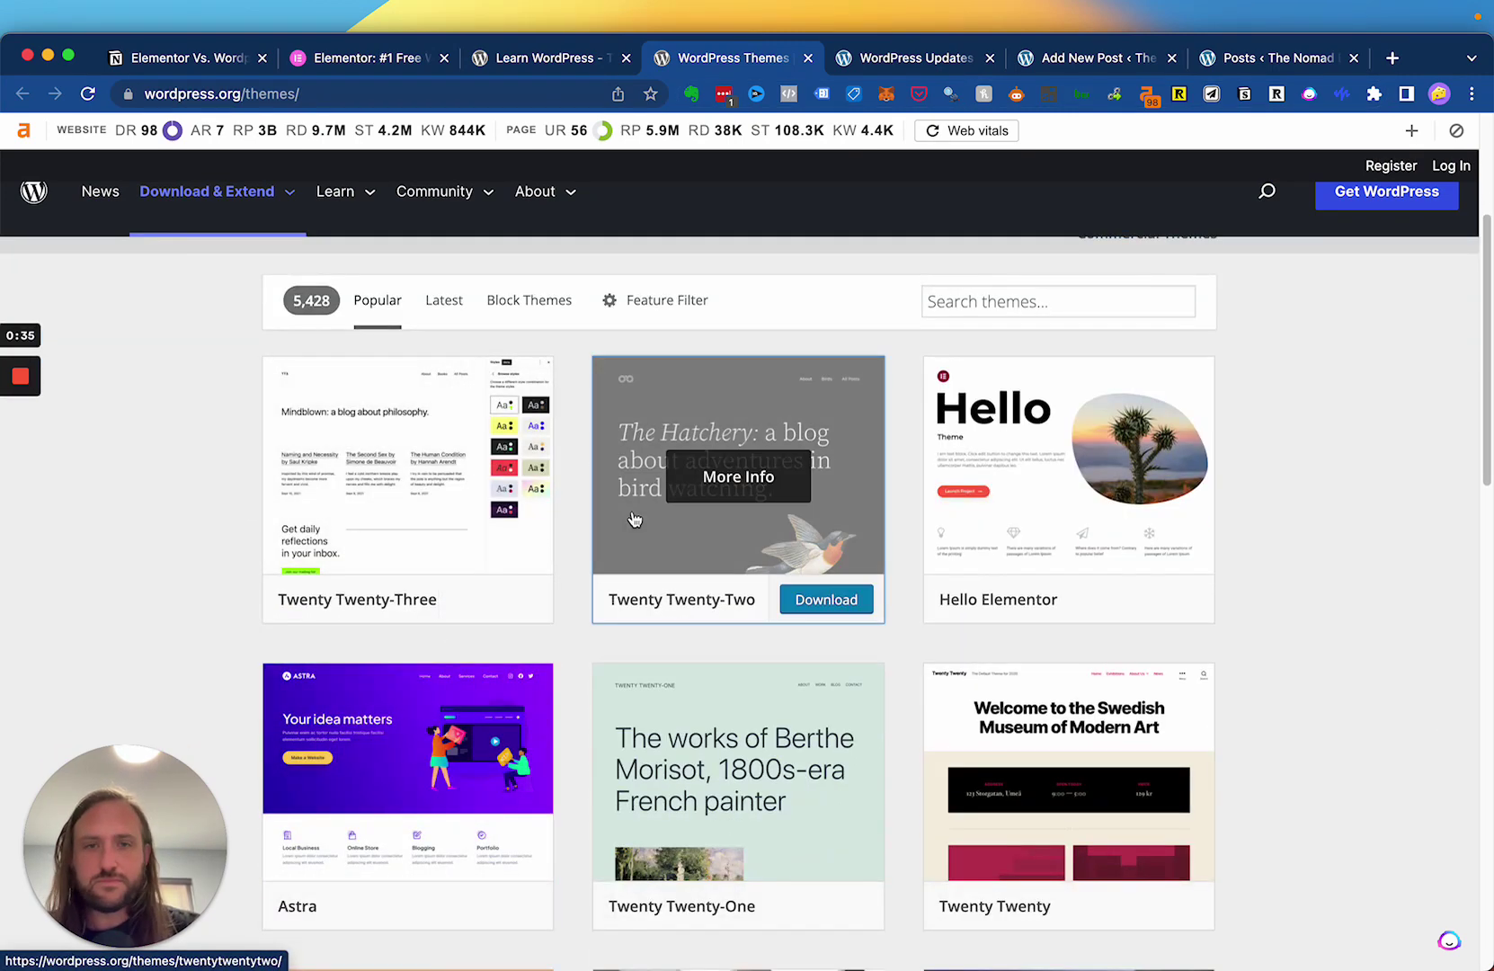
scroll(576, 486, down, 2)
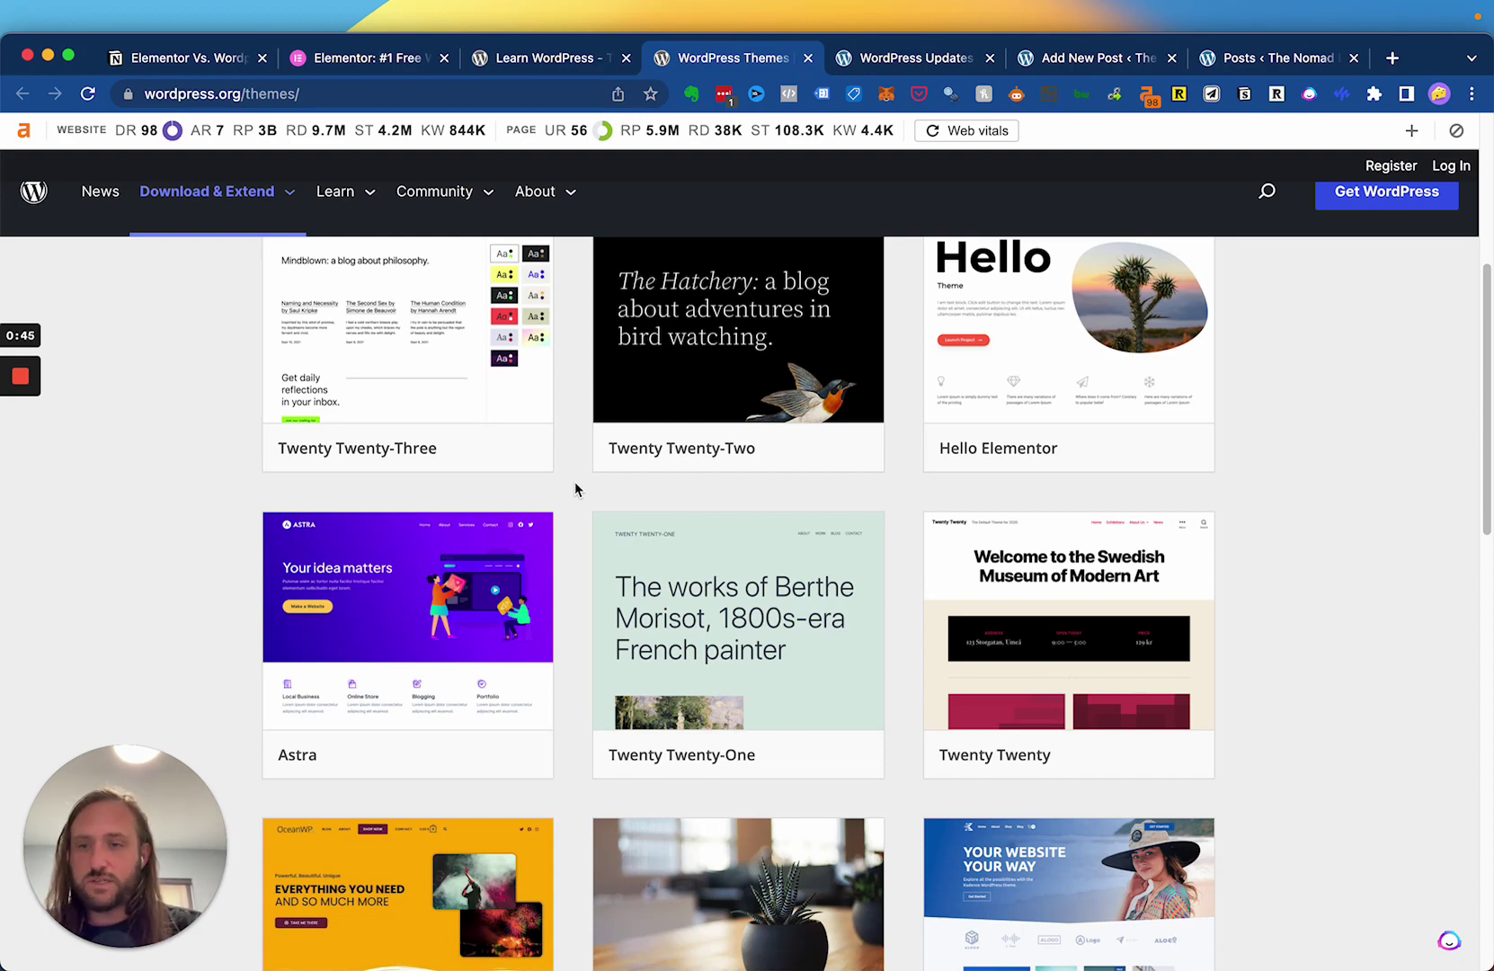
scroll(574, 486, down, 7)
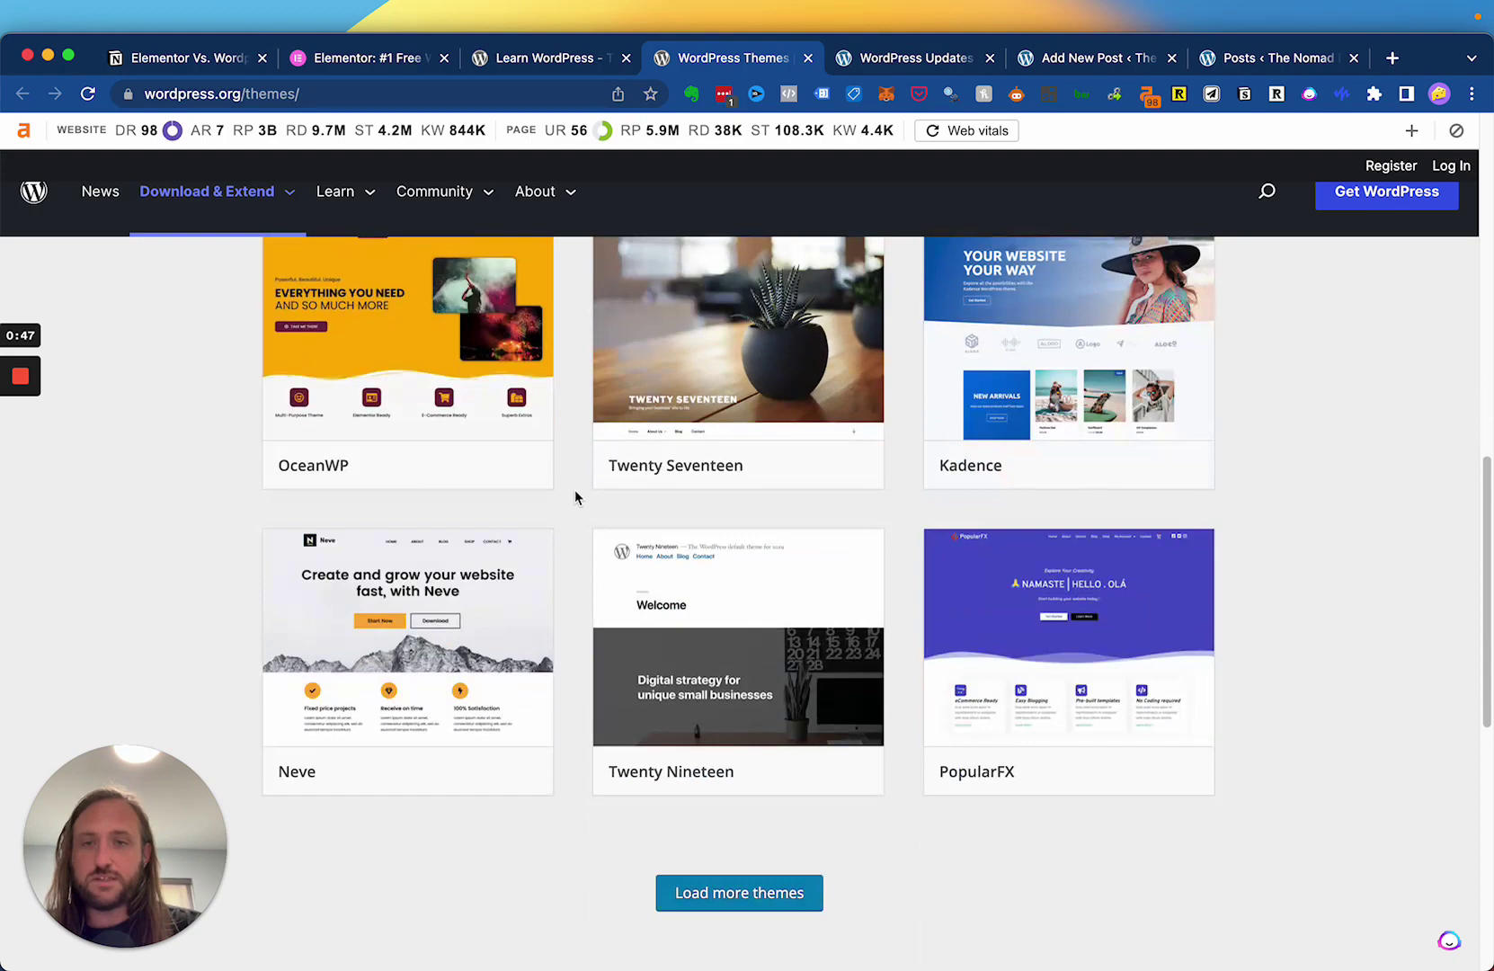
scroll(580, 402, down, 3)
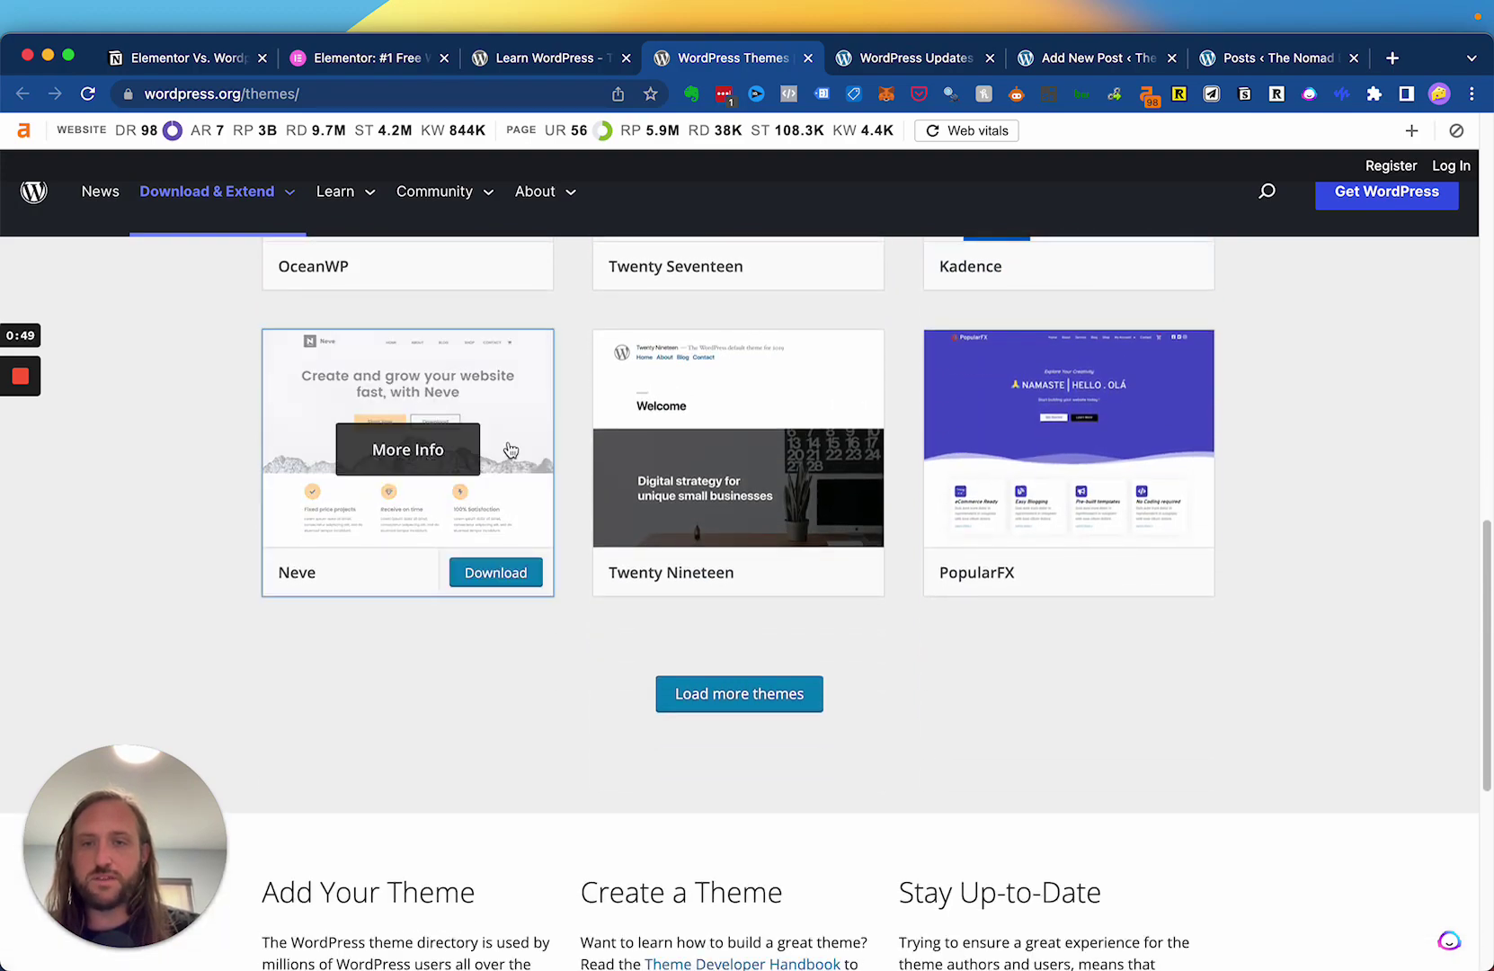
scroll(567, 441, up, 10)
Return to the Wordpress Vs. Elementor post and type a paragraph beginning 'And'
scroll(563, 434, up, 3)
key(ctrl+Tab)
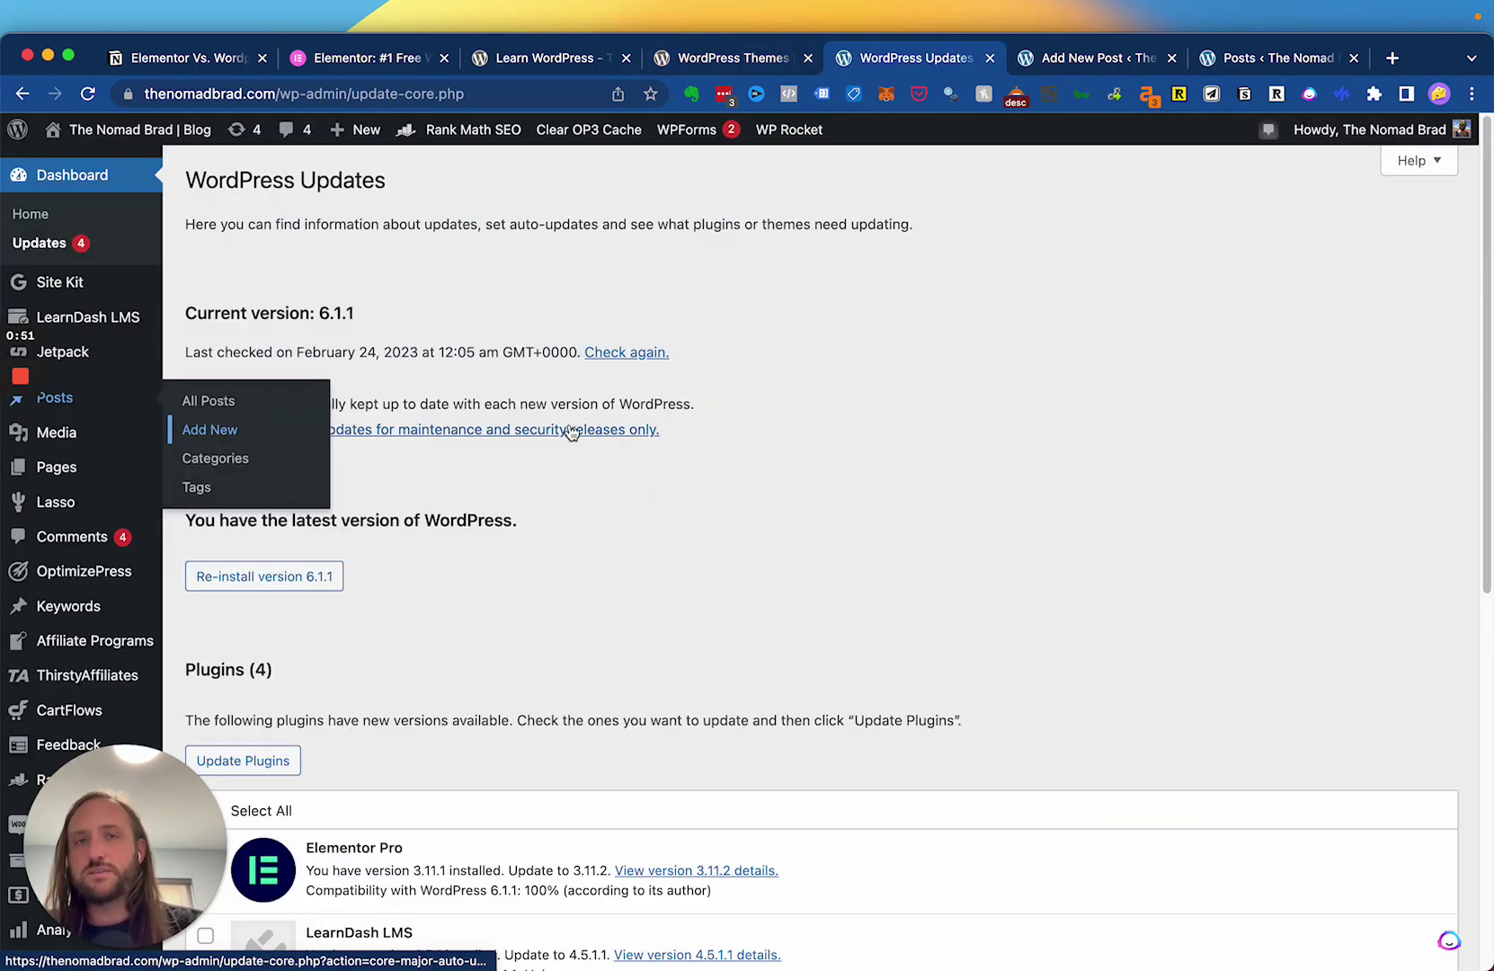
click(1070, 65)
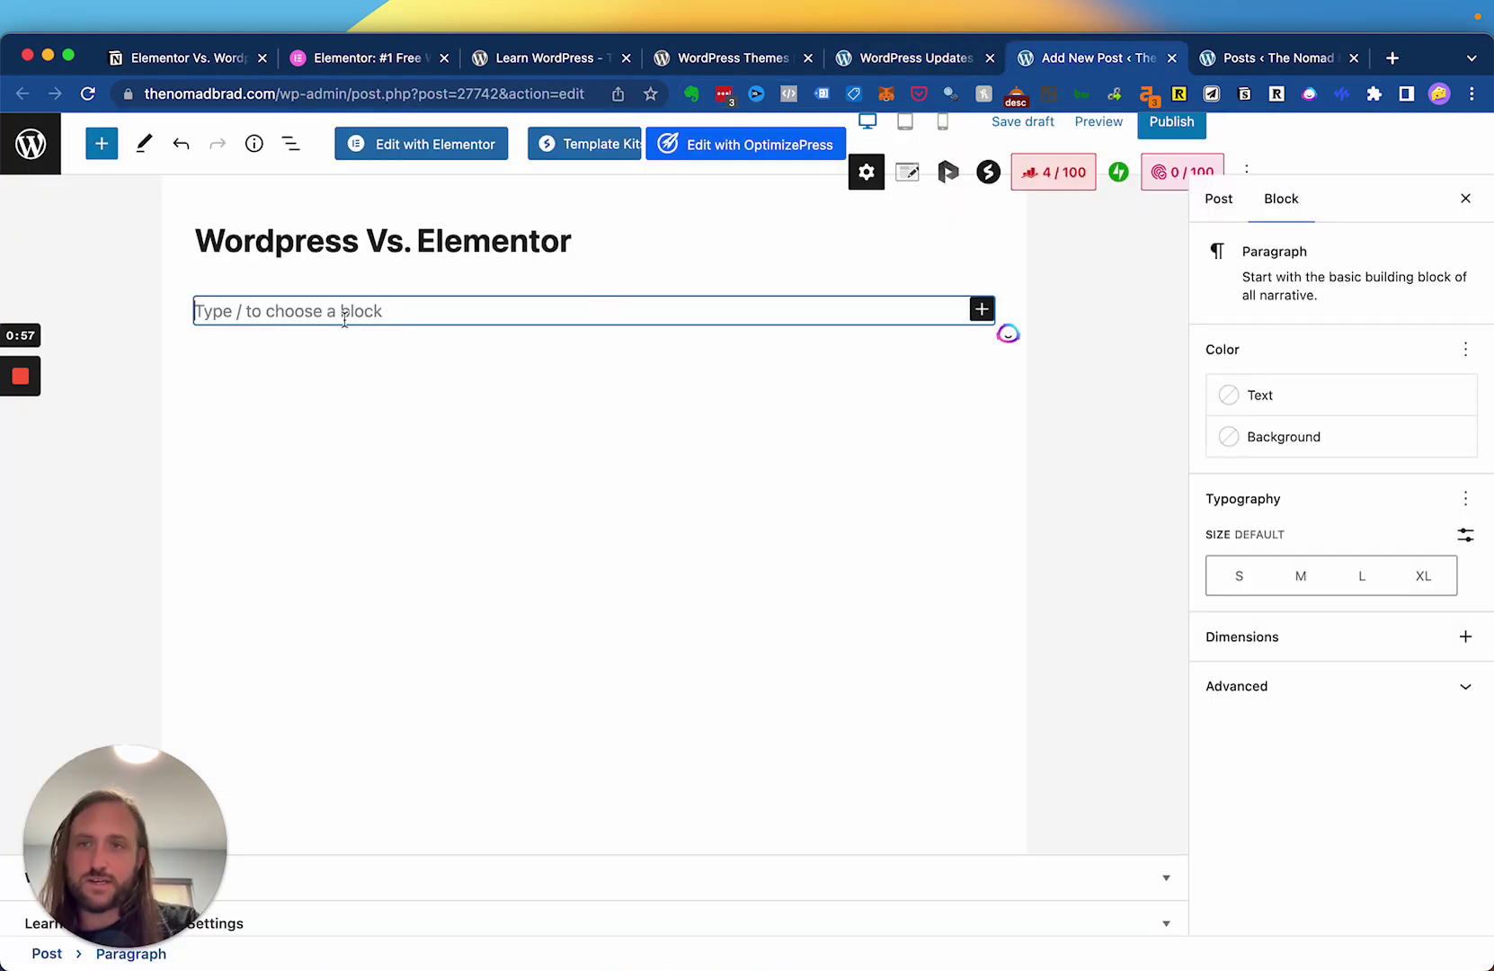
text(And you can see that it's easy to)
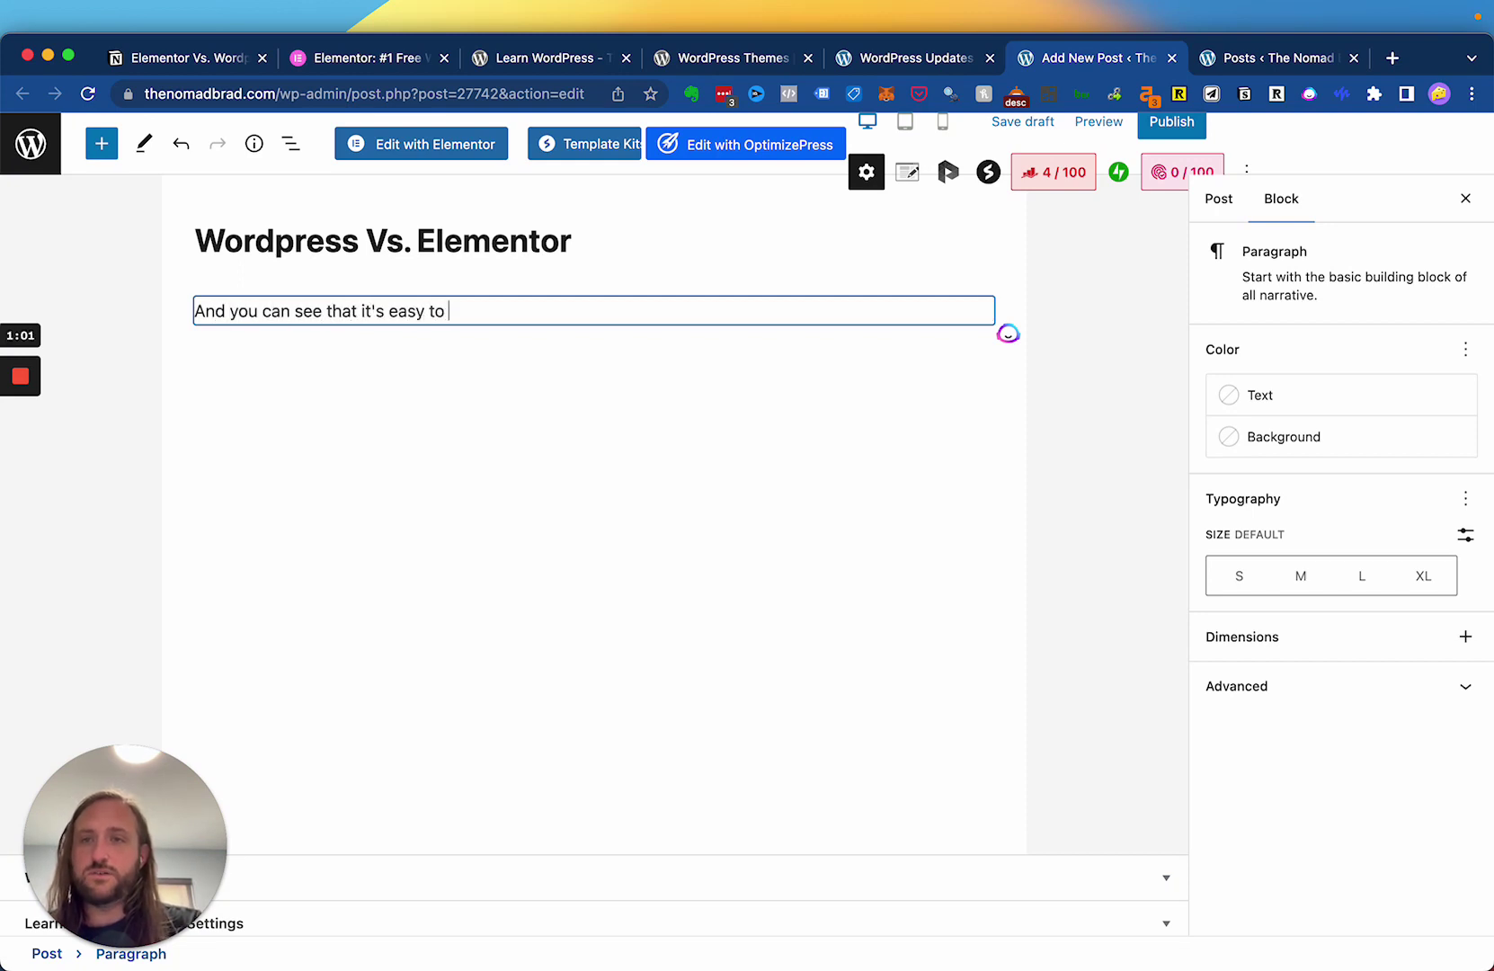
key(Return)
key(Return)
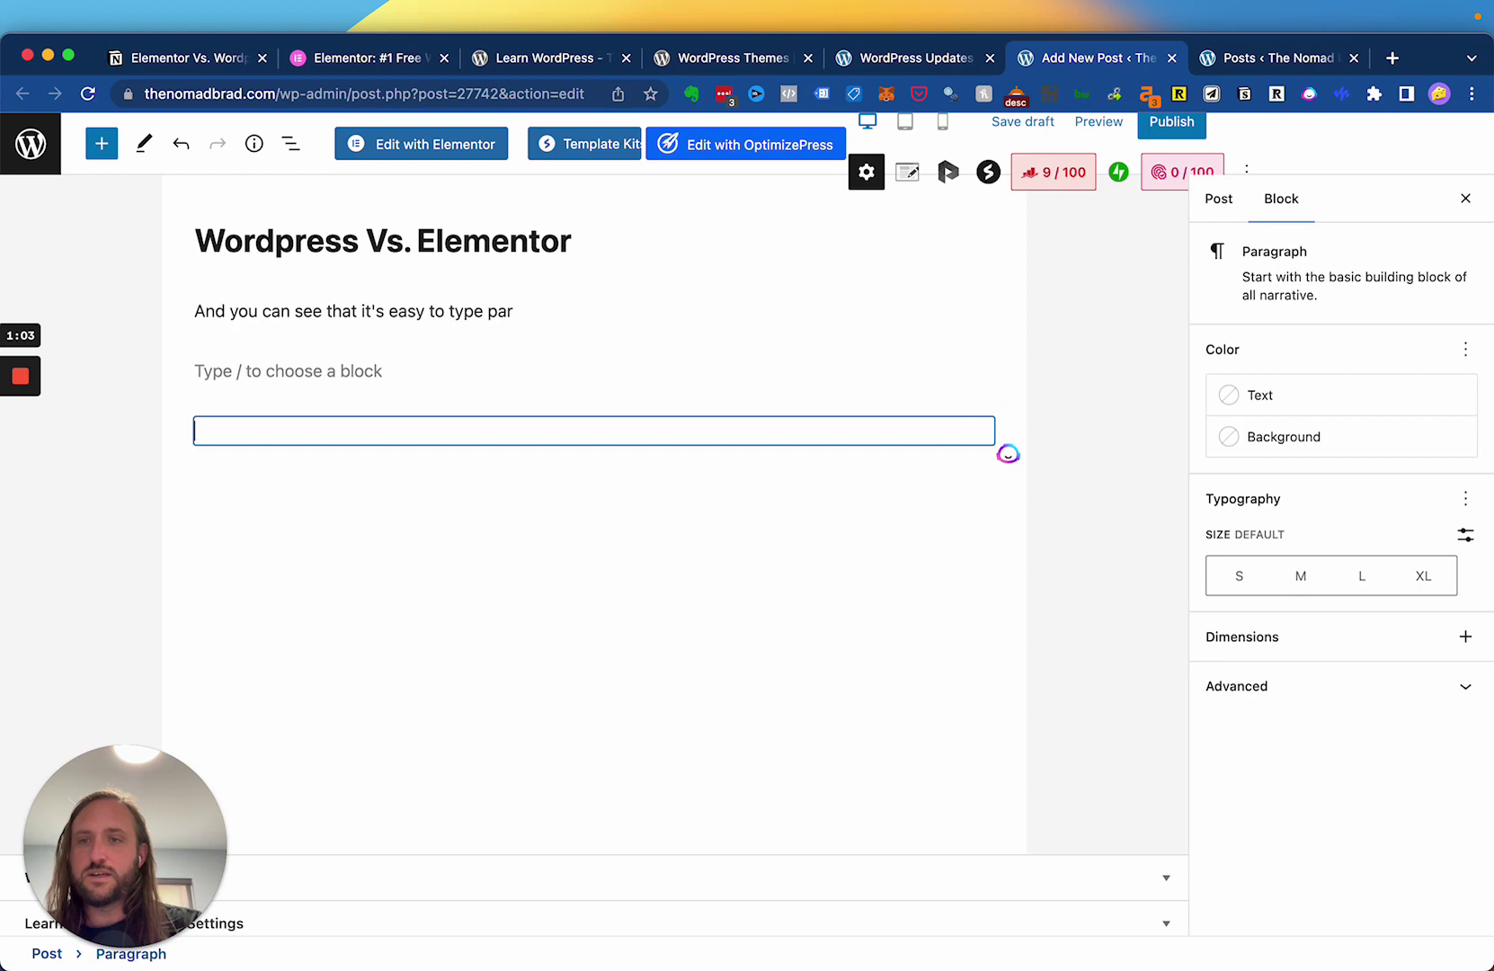
key(BackSpace)
Insert an empty Heading block and an Image placeholder block below the paragraph
text(/)
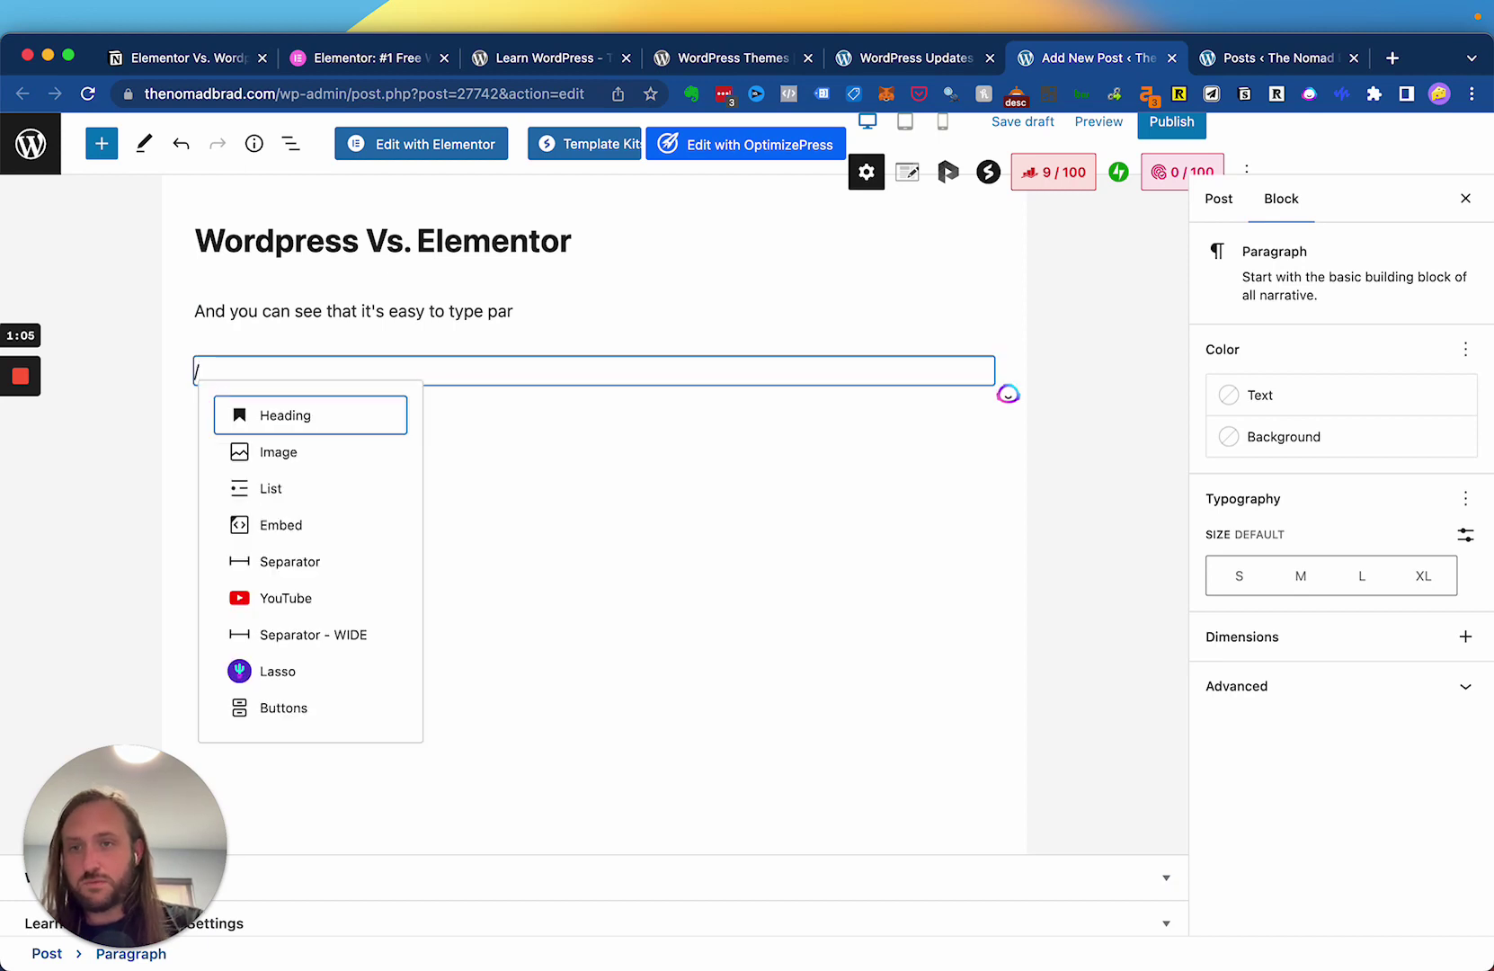
click(318, 409)
click(323, 438)
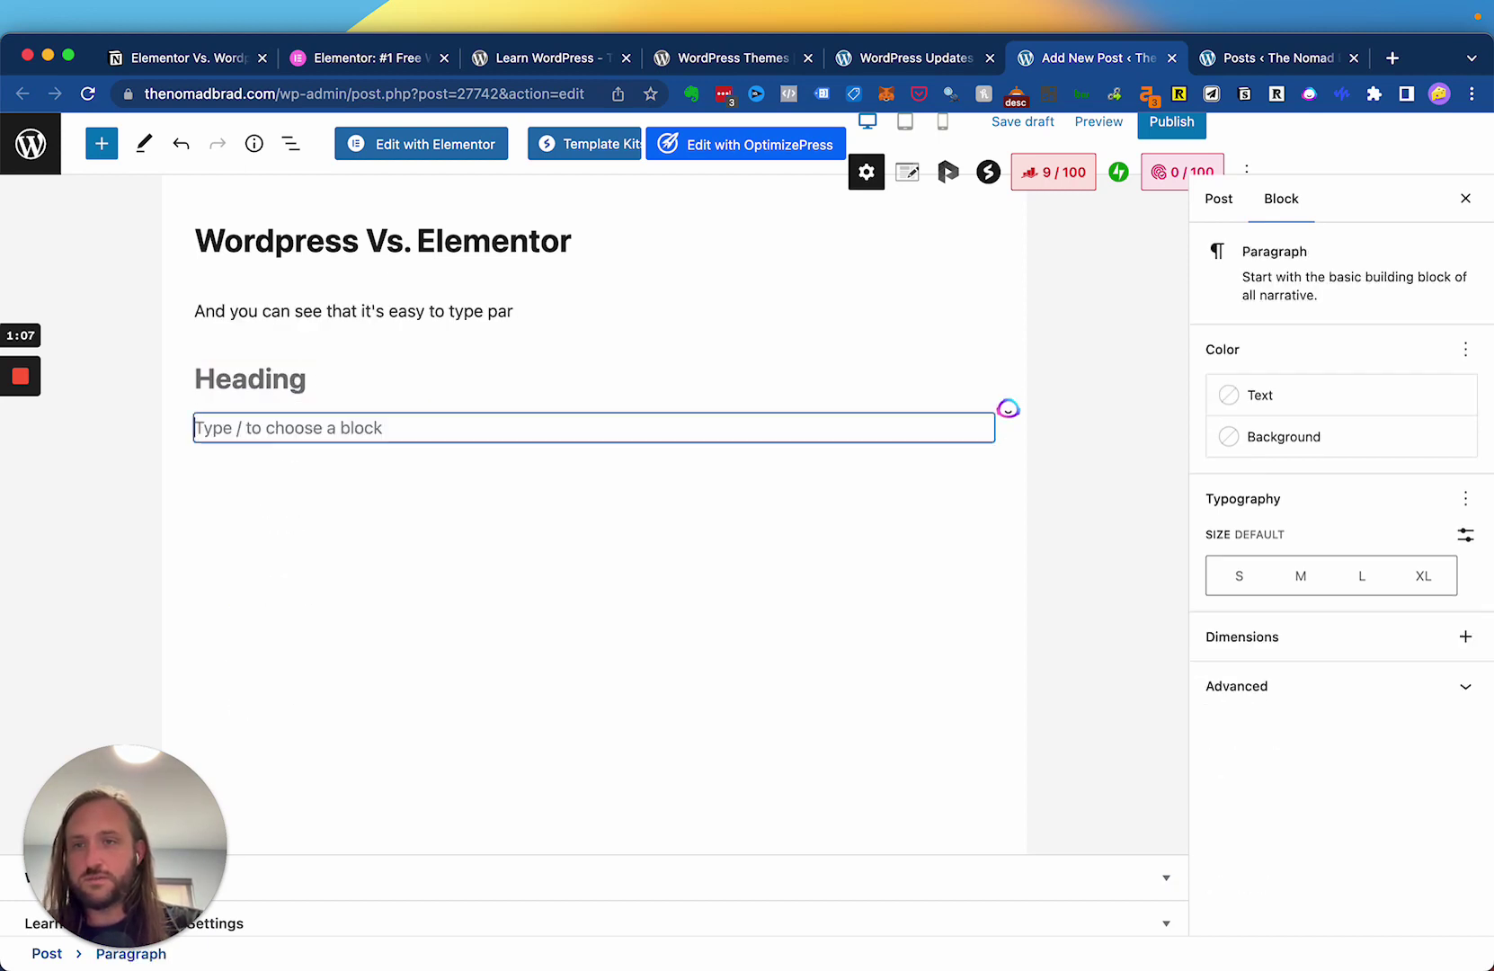
text(/imag)
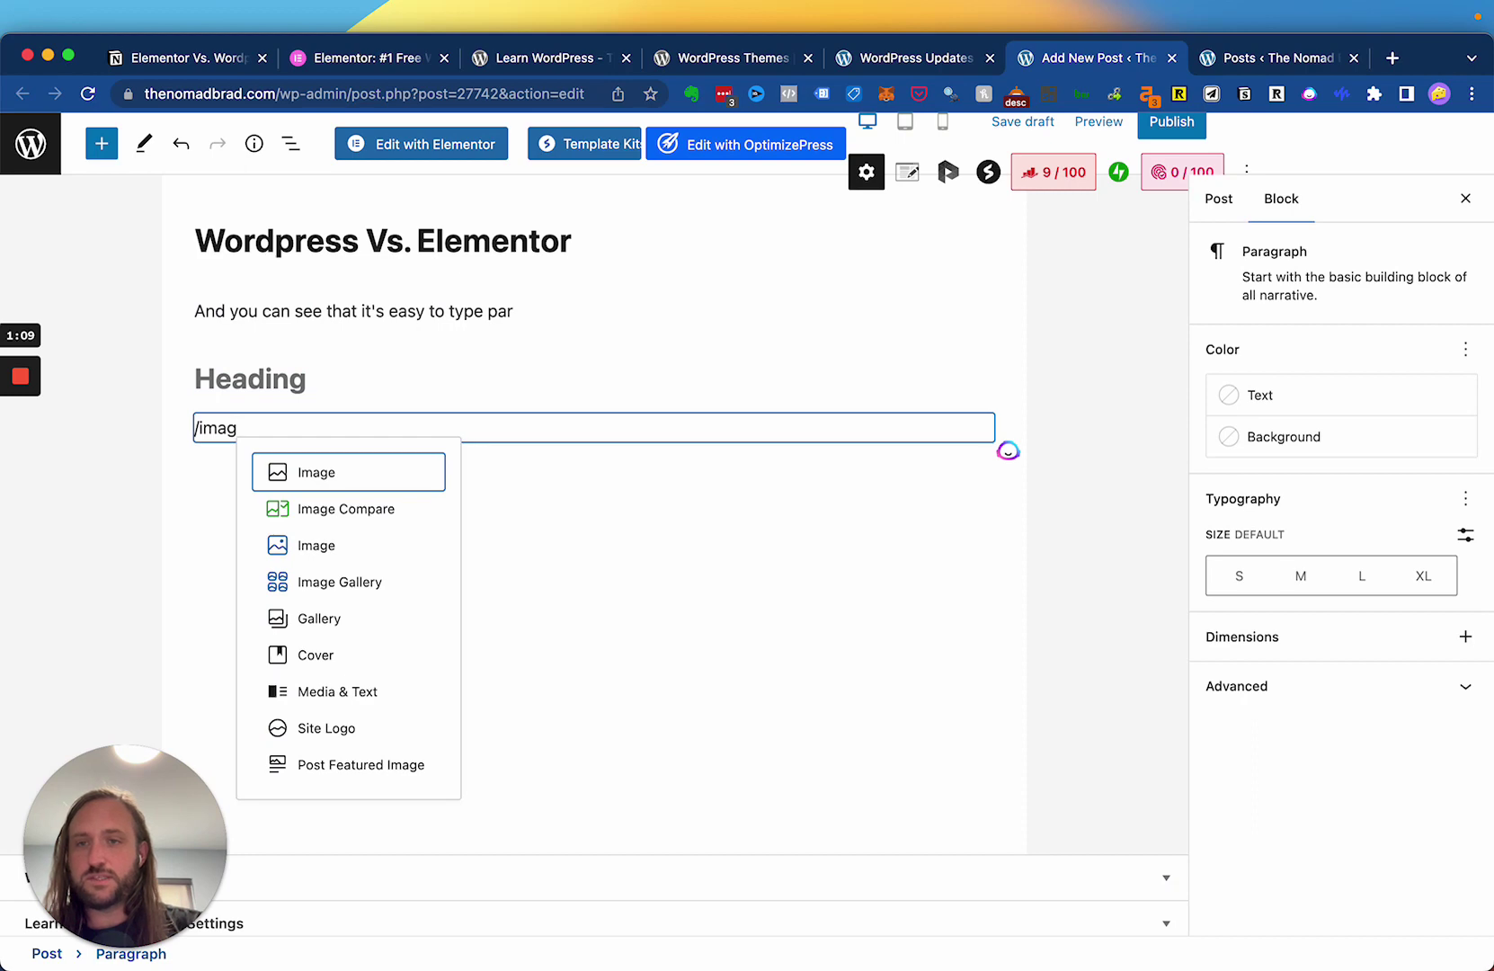
key(Return)
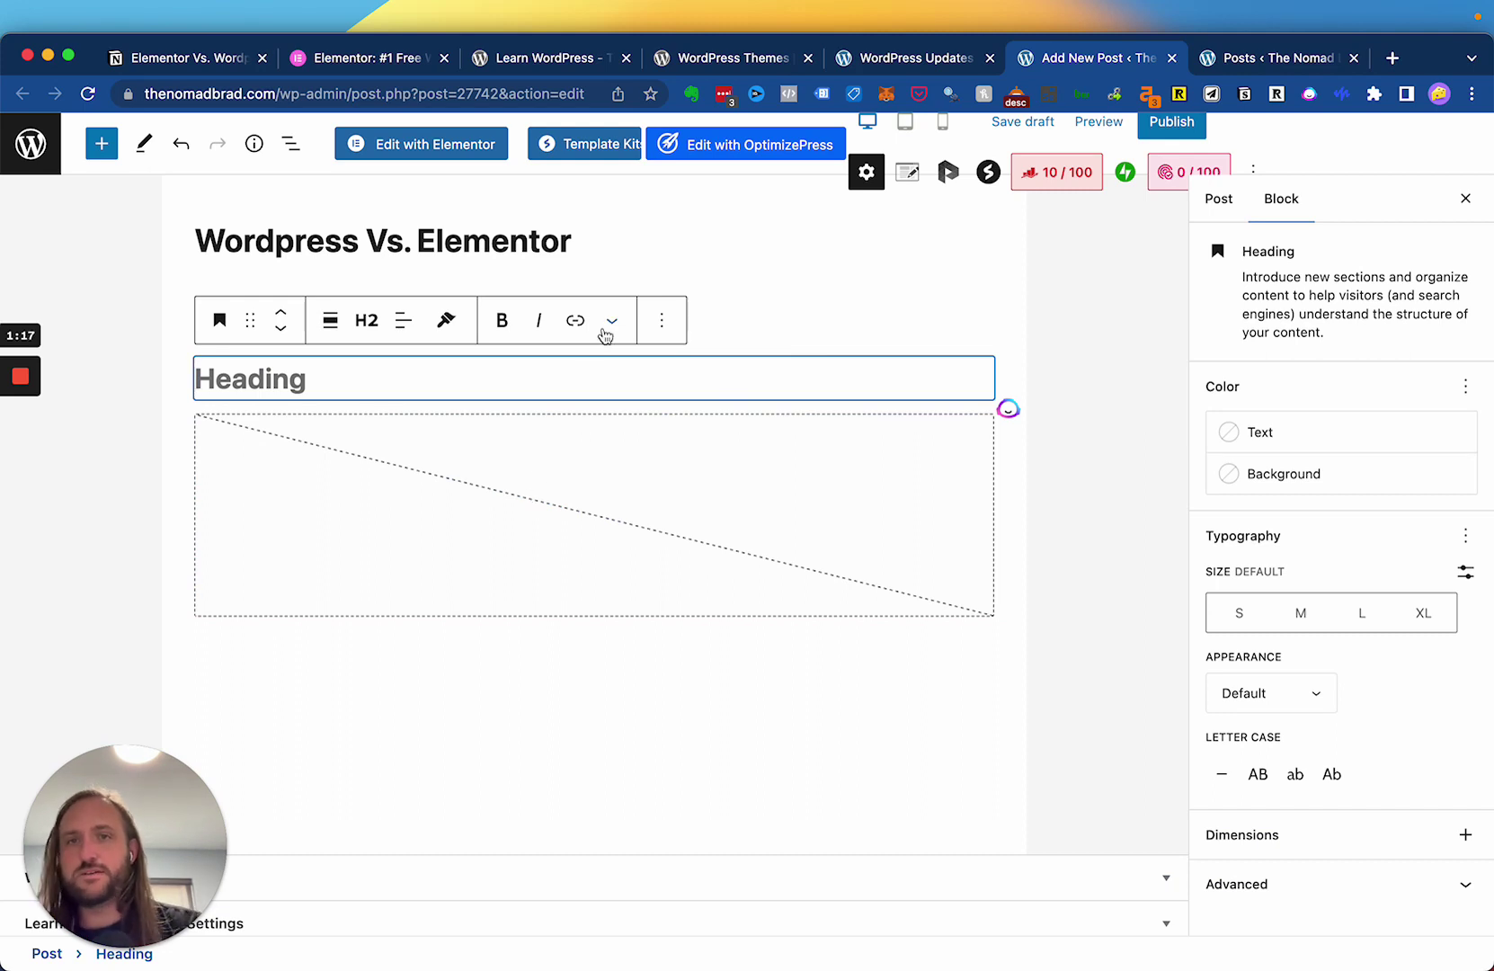
Check the heading and image blocks, then save the post as a draft
click(571, 234)
click(313, 377)
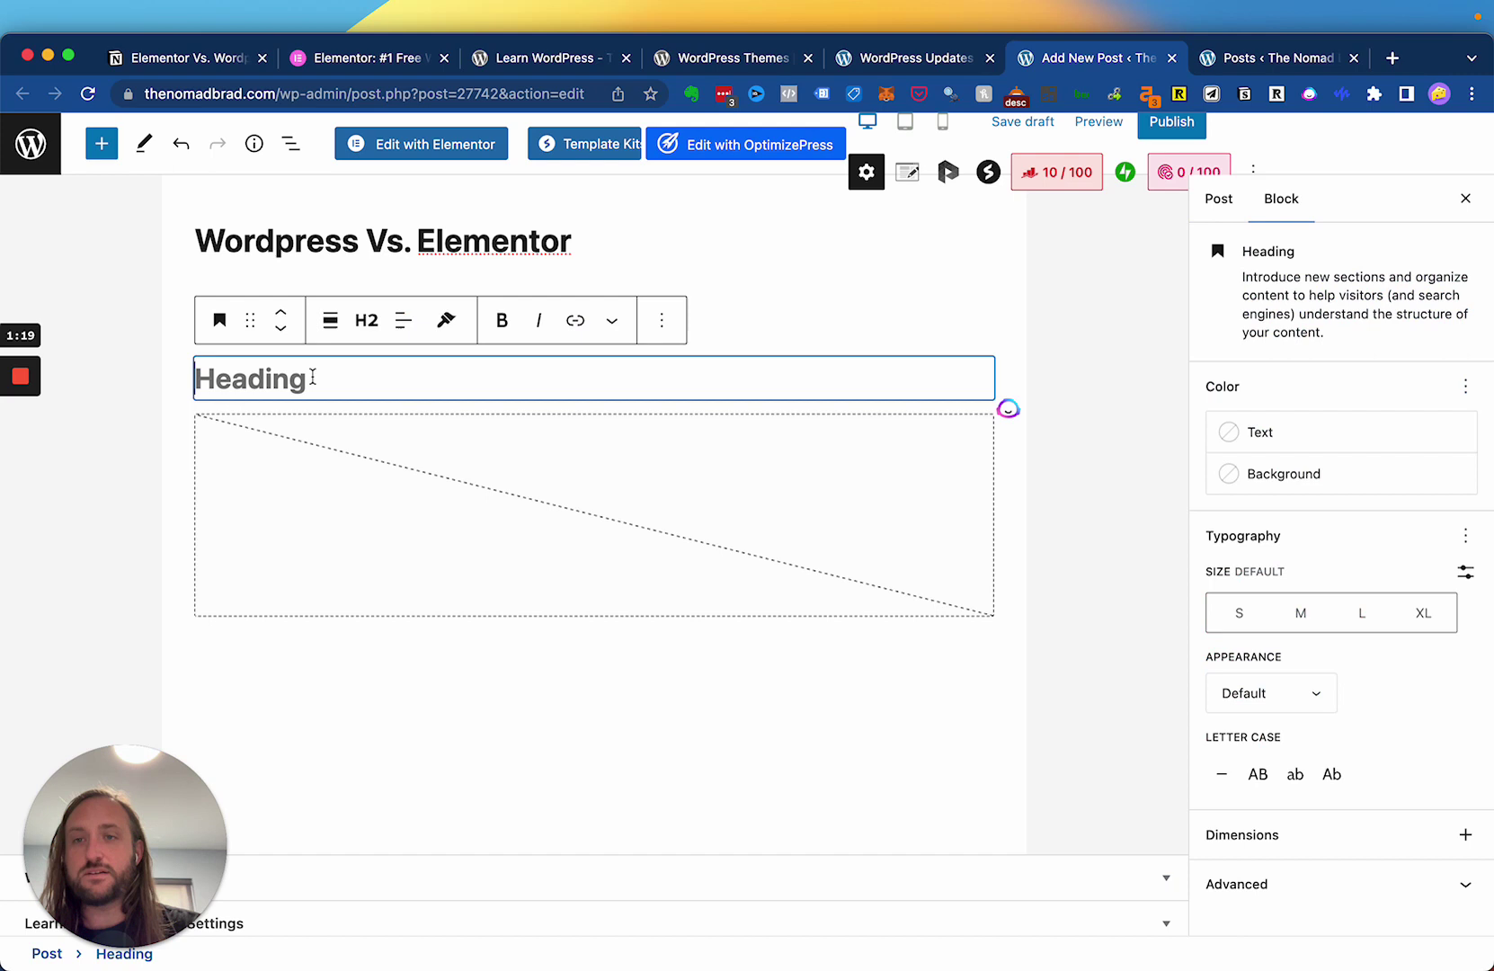
click(408, 493)
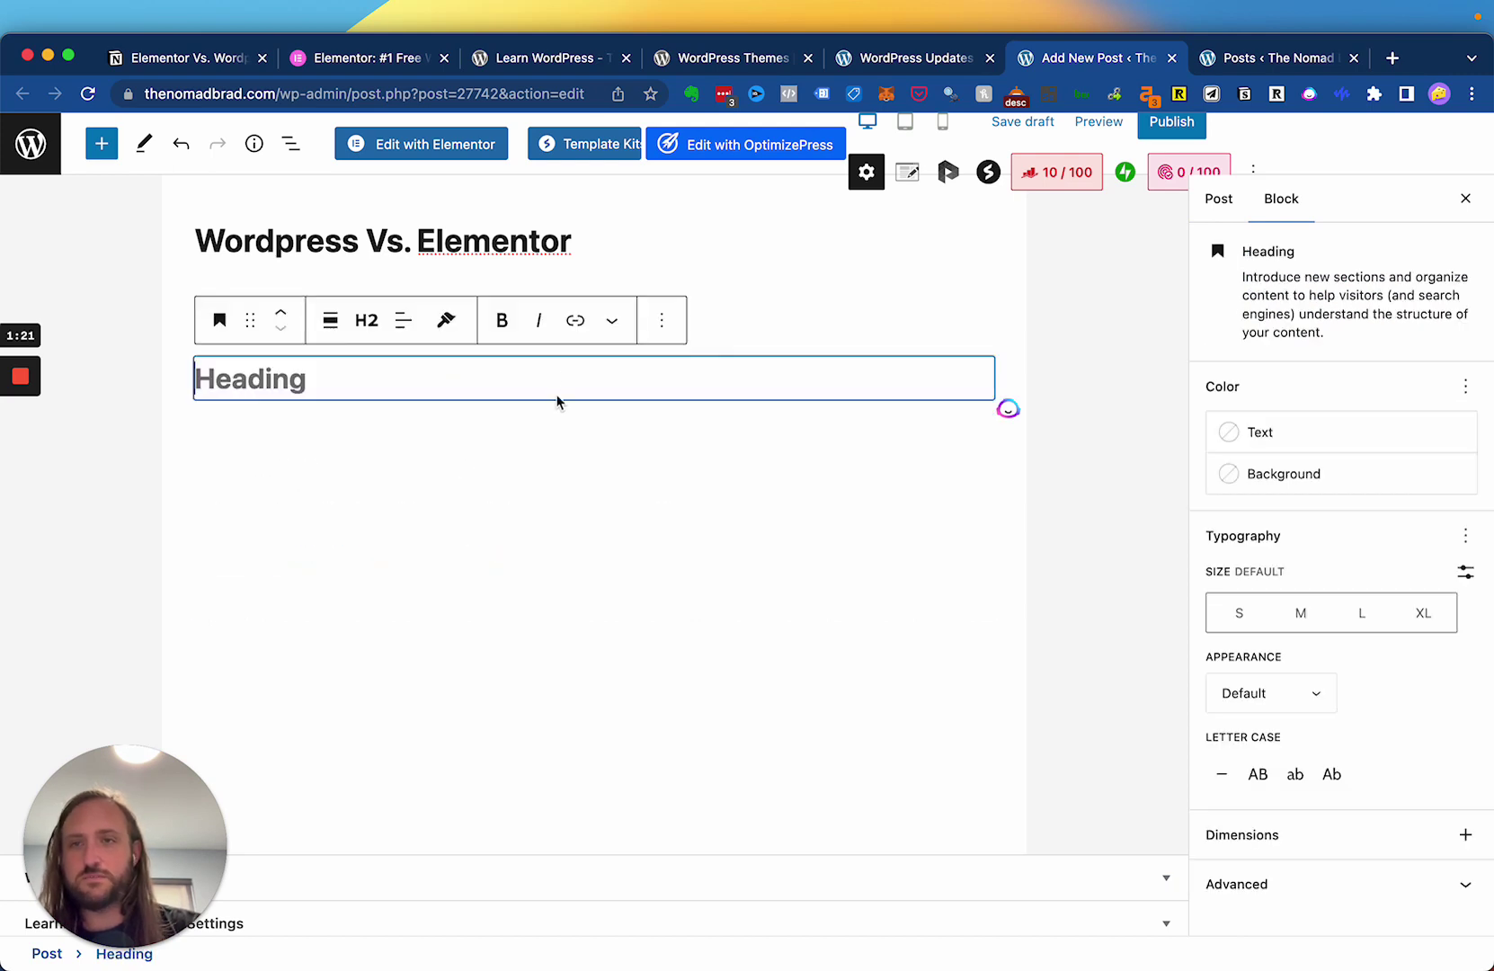
click(597, 257)
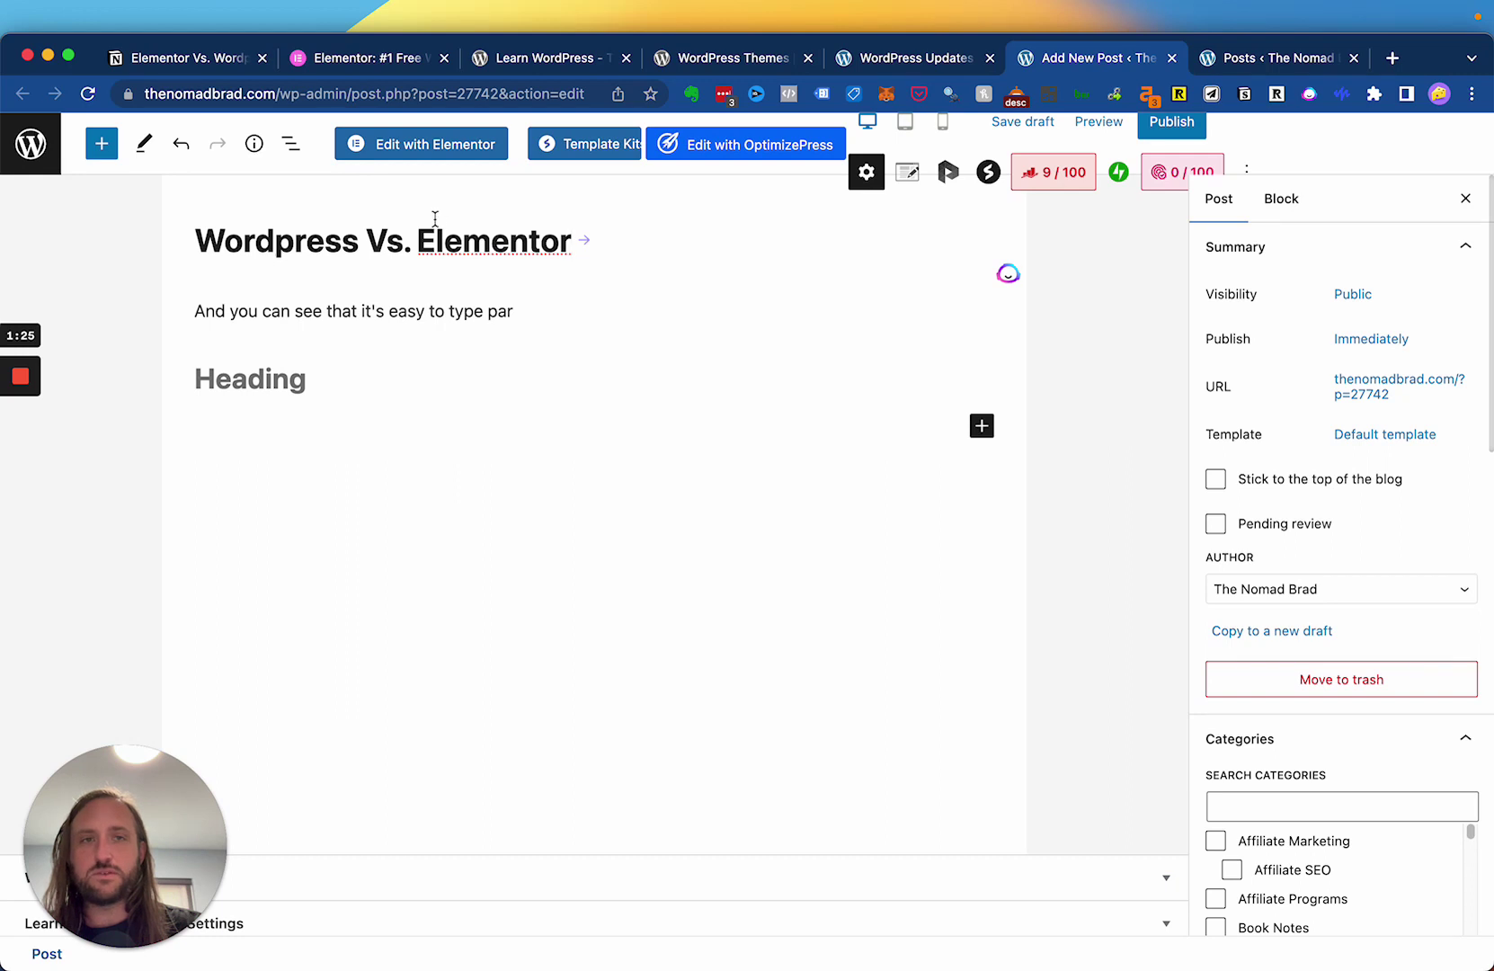
click(1028, 133)
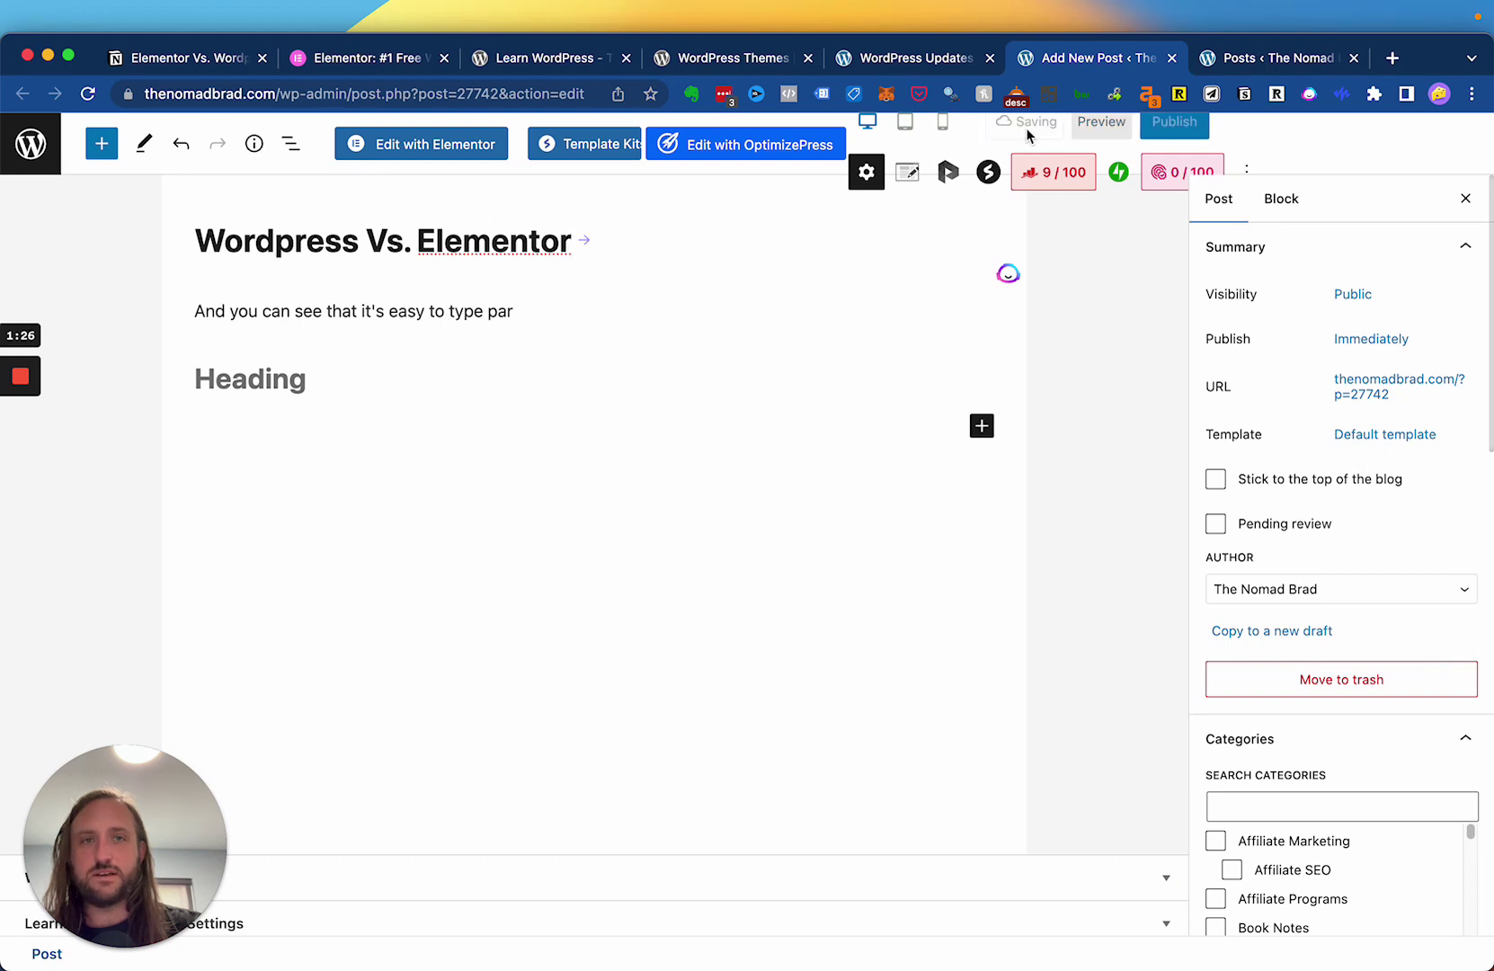
Open the Wordpress Vs. Elementor post in the Elementor builder
click(432, 151)
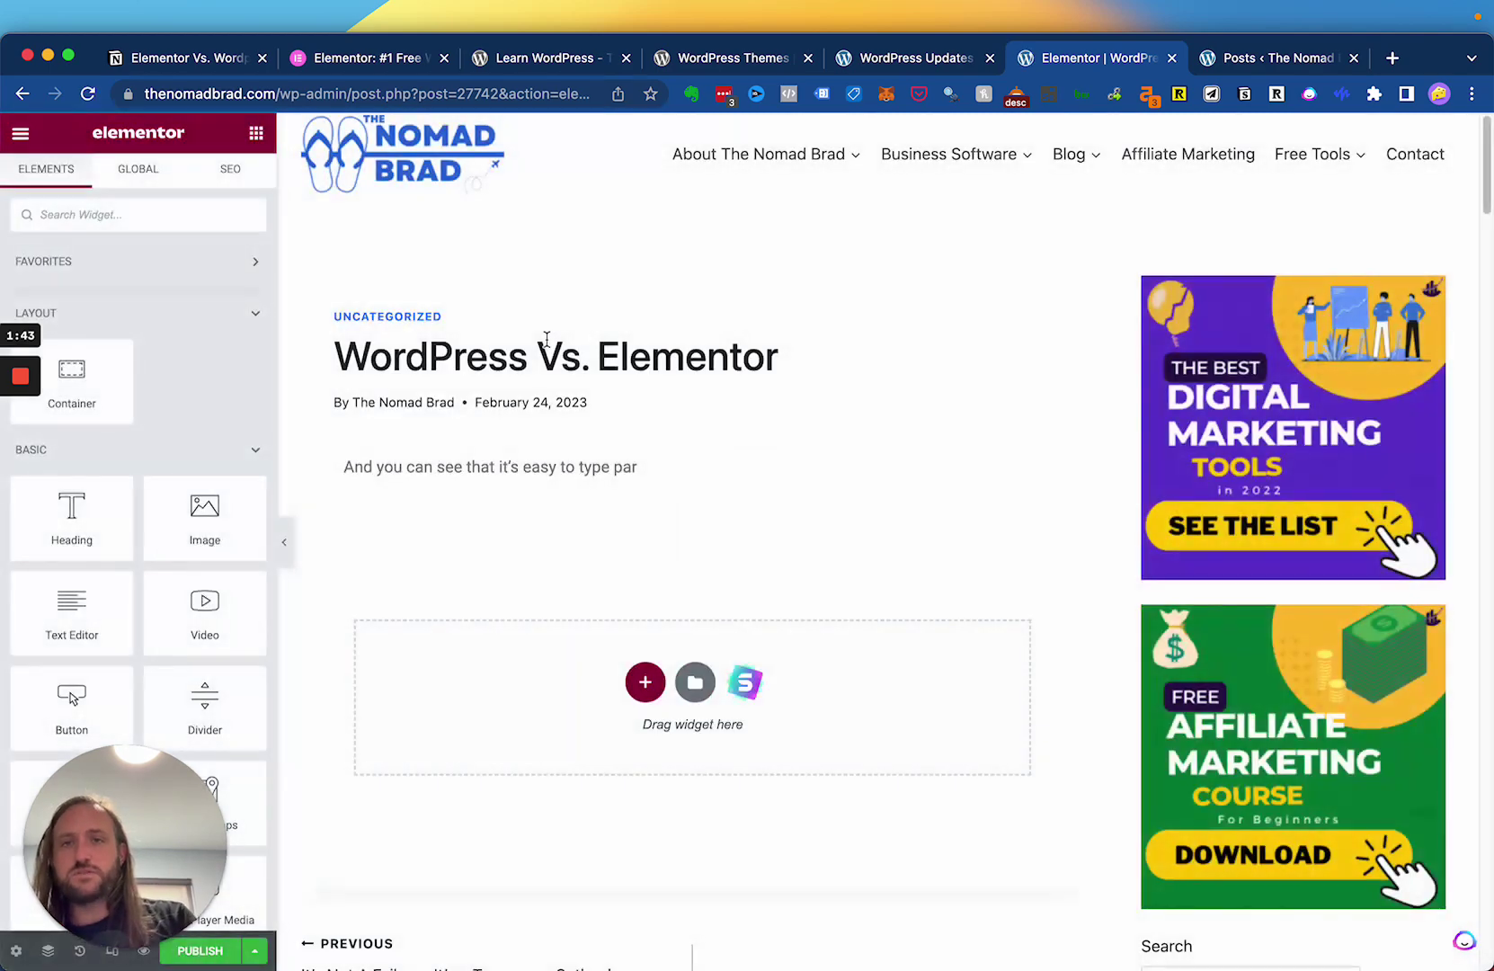
scroll(504, 359, down, 1)
scroll(486, 369, up, 1)
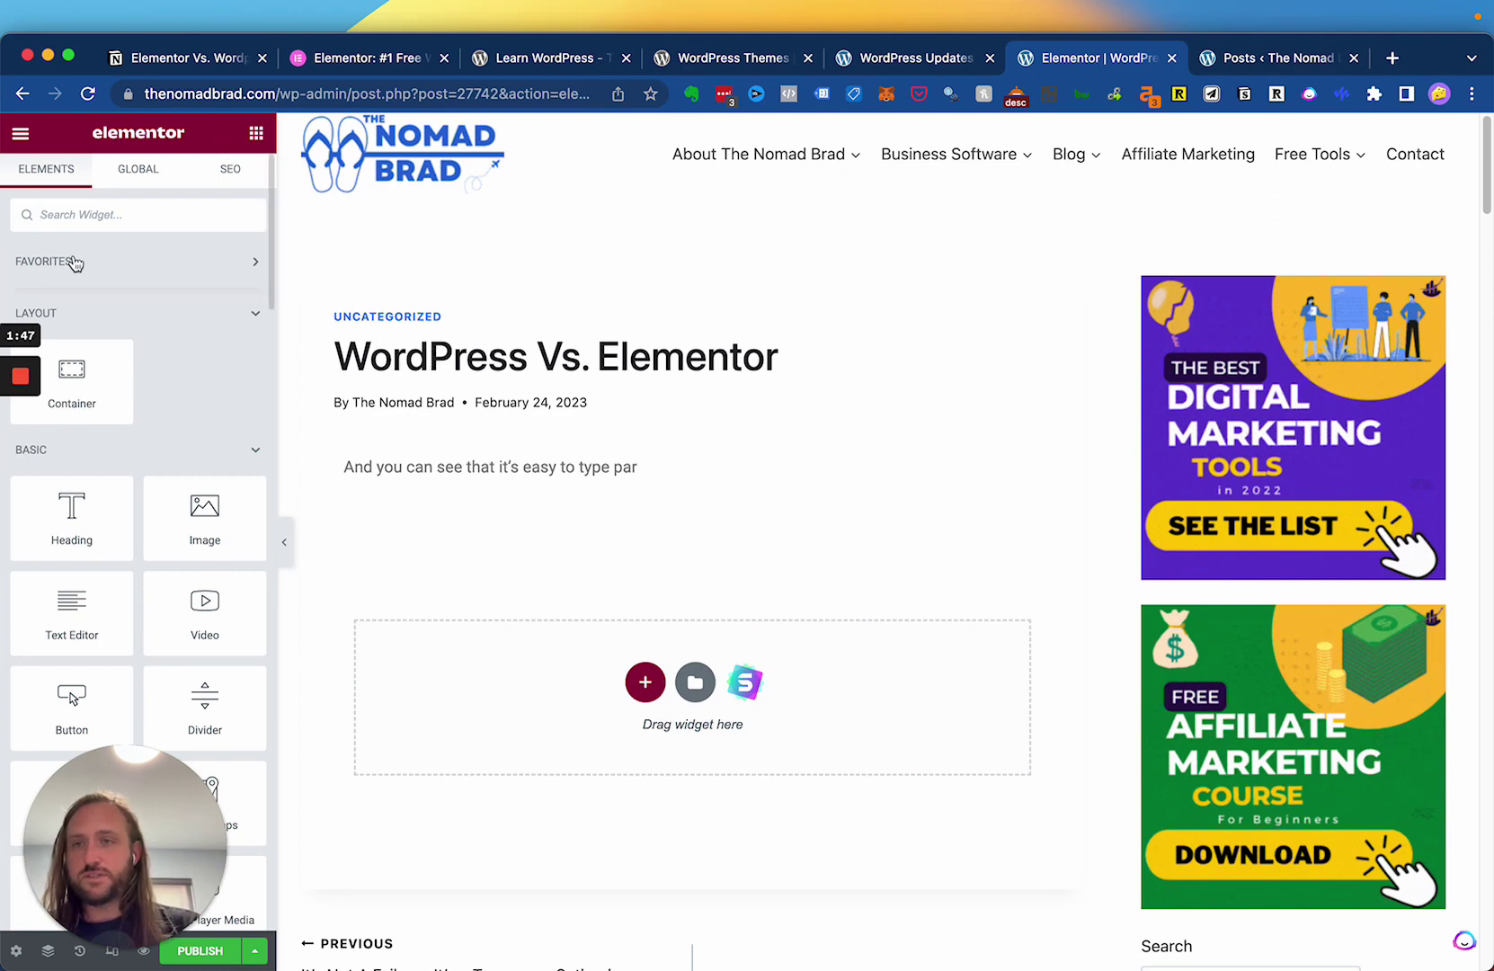
click(154, 821)
drag(154, 820, 1275, 737)
Place an Image widget into the empty 'Drag widget here' section
scroll(423, 494, down, 5)
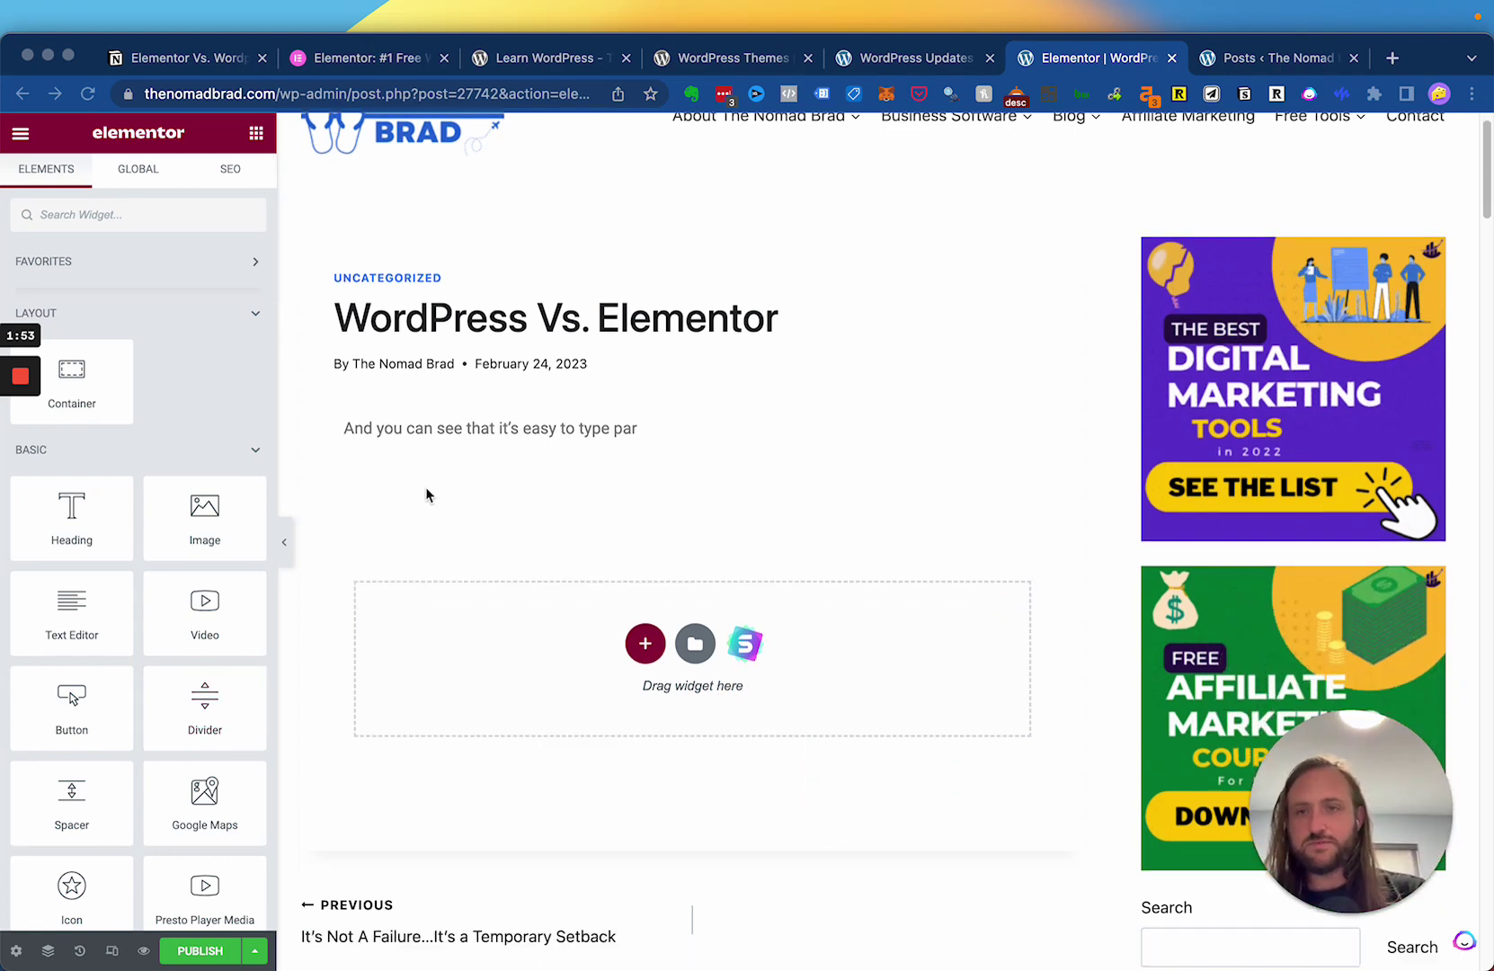
scroll(406, 405, up, 4)
scroll(321, 409, down, 1)
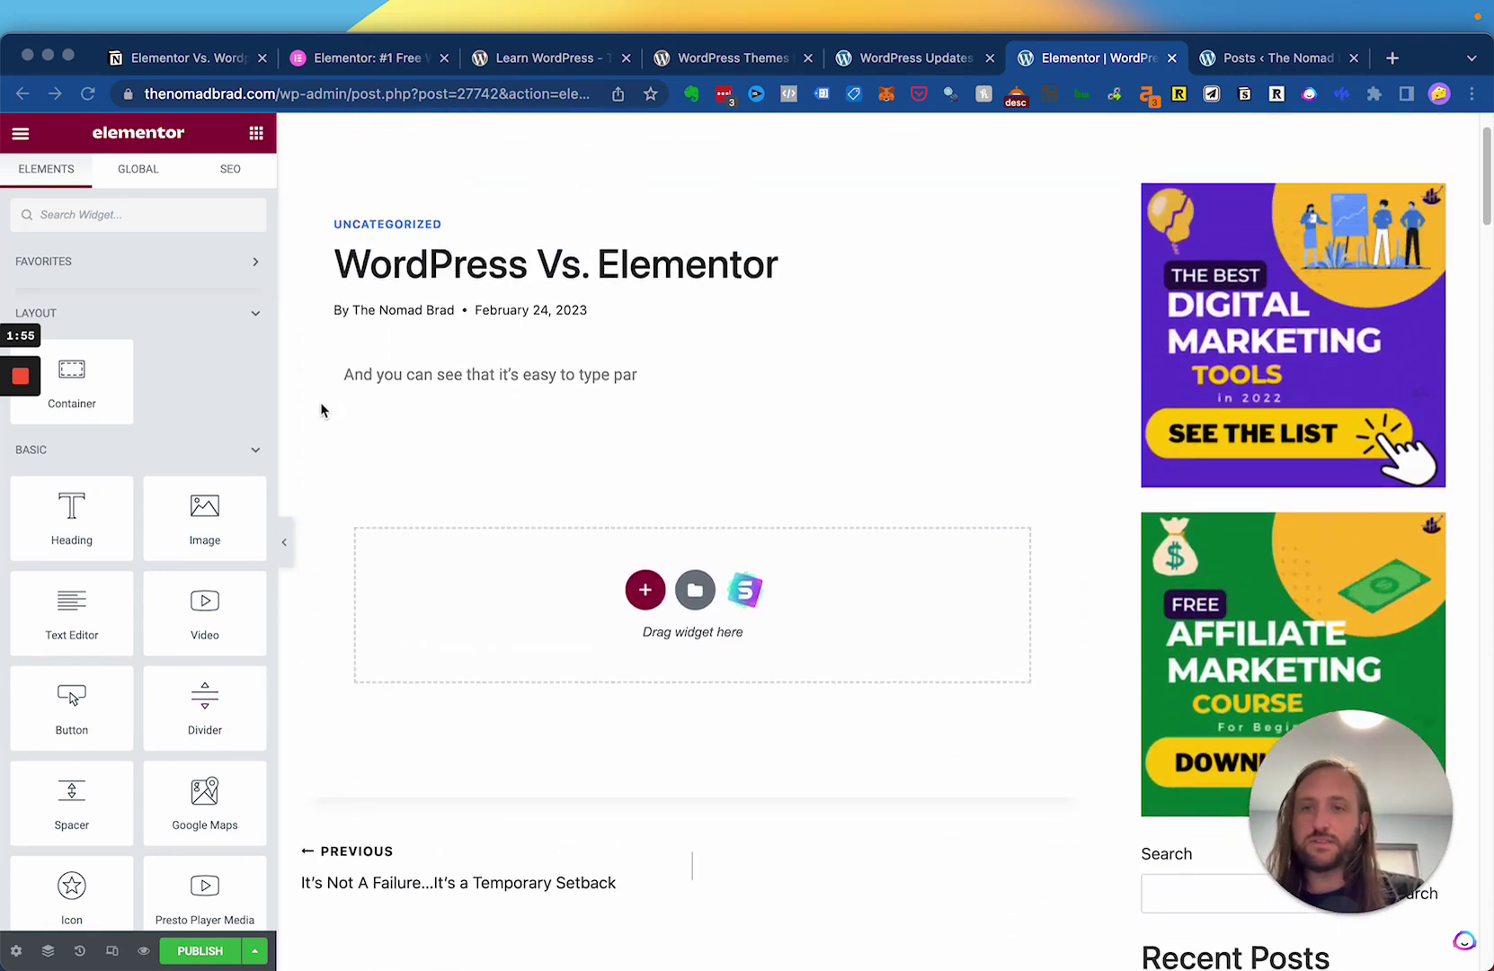
scroll(181, 437, down, 1)
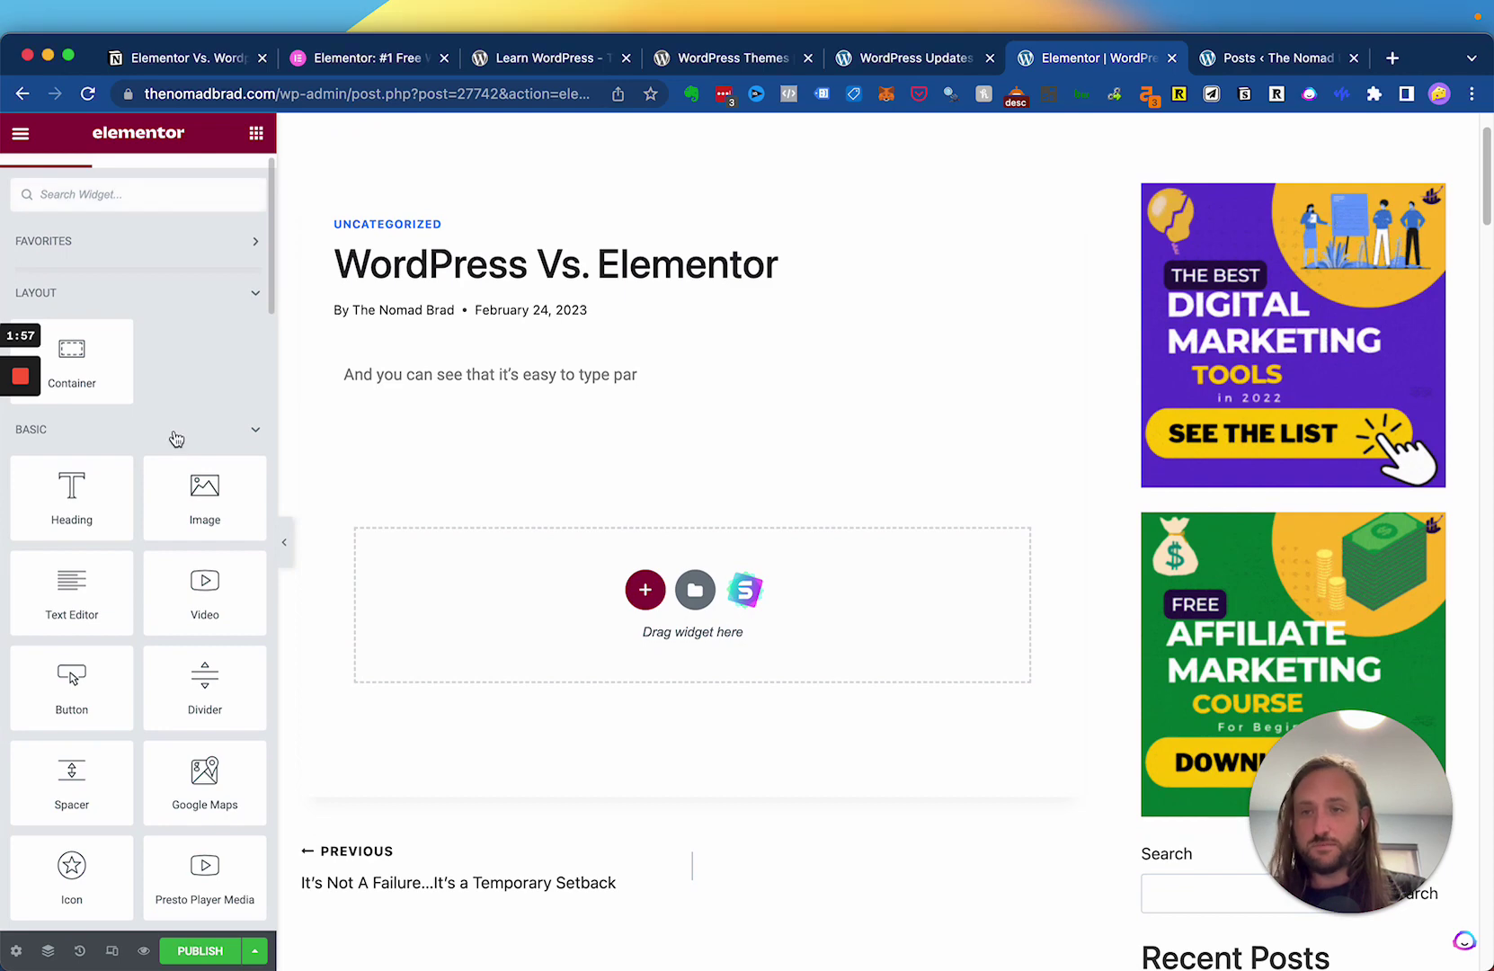
scroll(174, 431, down, 3)
scroll(212, 385, up, 4)
scroll(209, 387, down, 2)
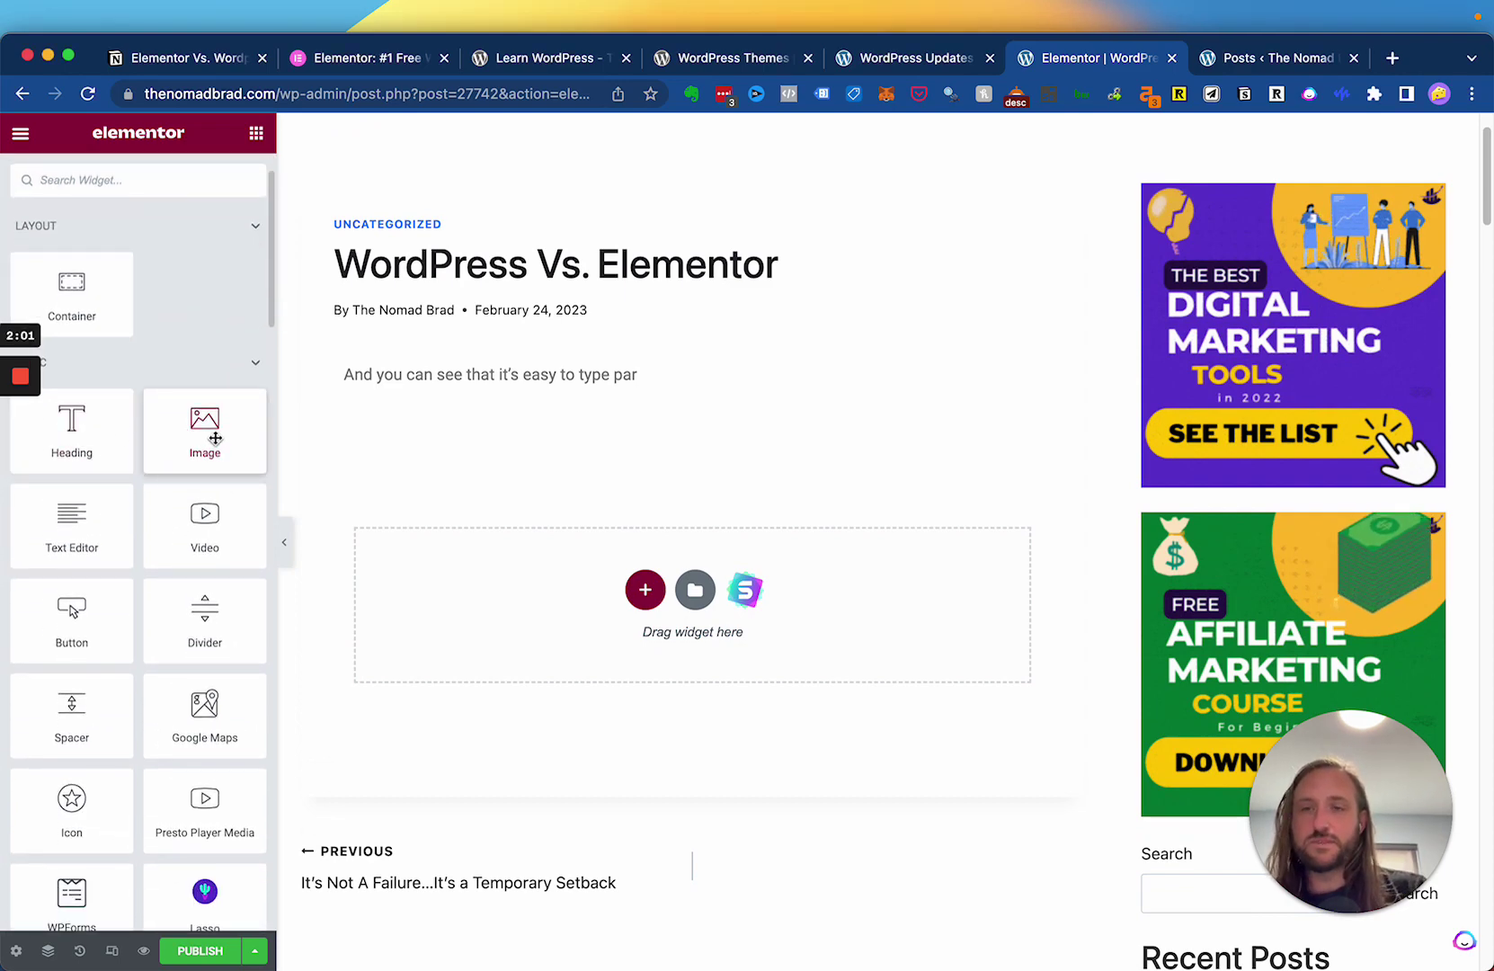
drag(205, 436, 685, 580)
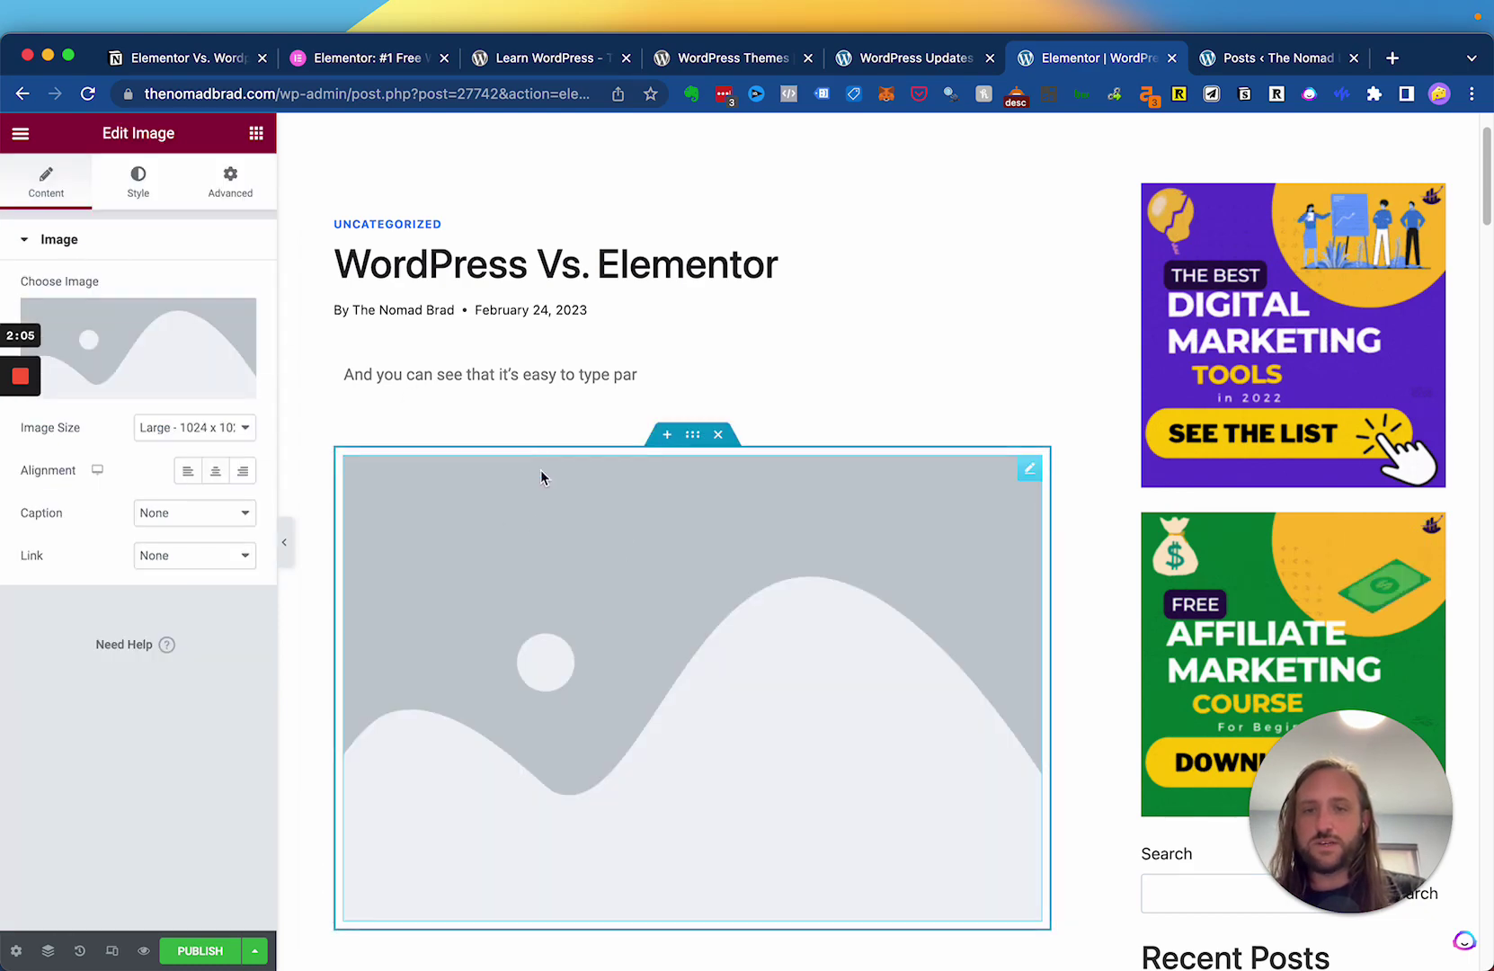
Insert article-forge-logo-square.jpeg from the Media Library into the Image widget
click(161, 354)
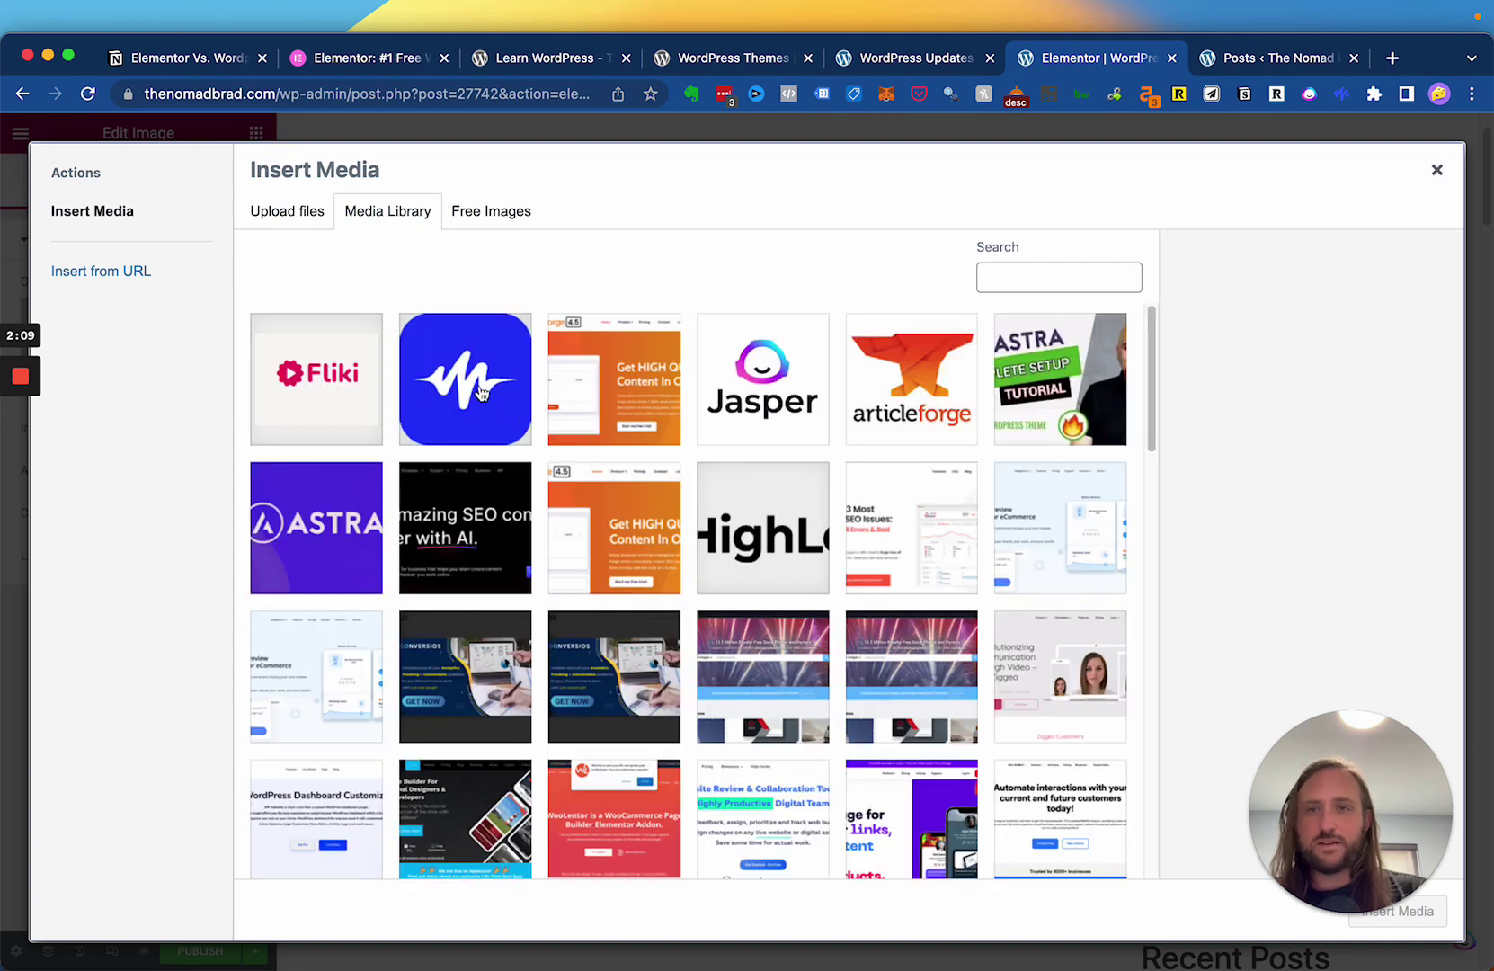
click(902, 391)
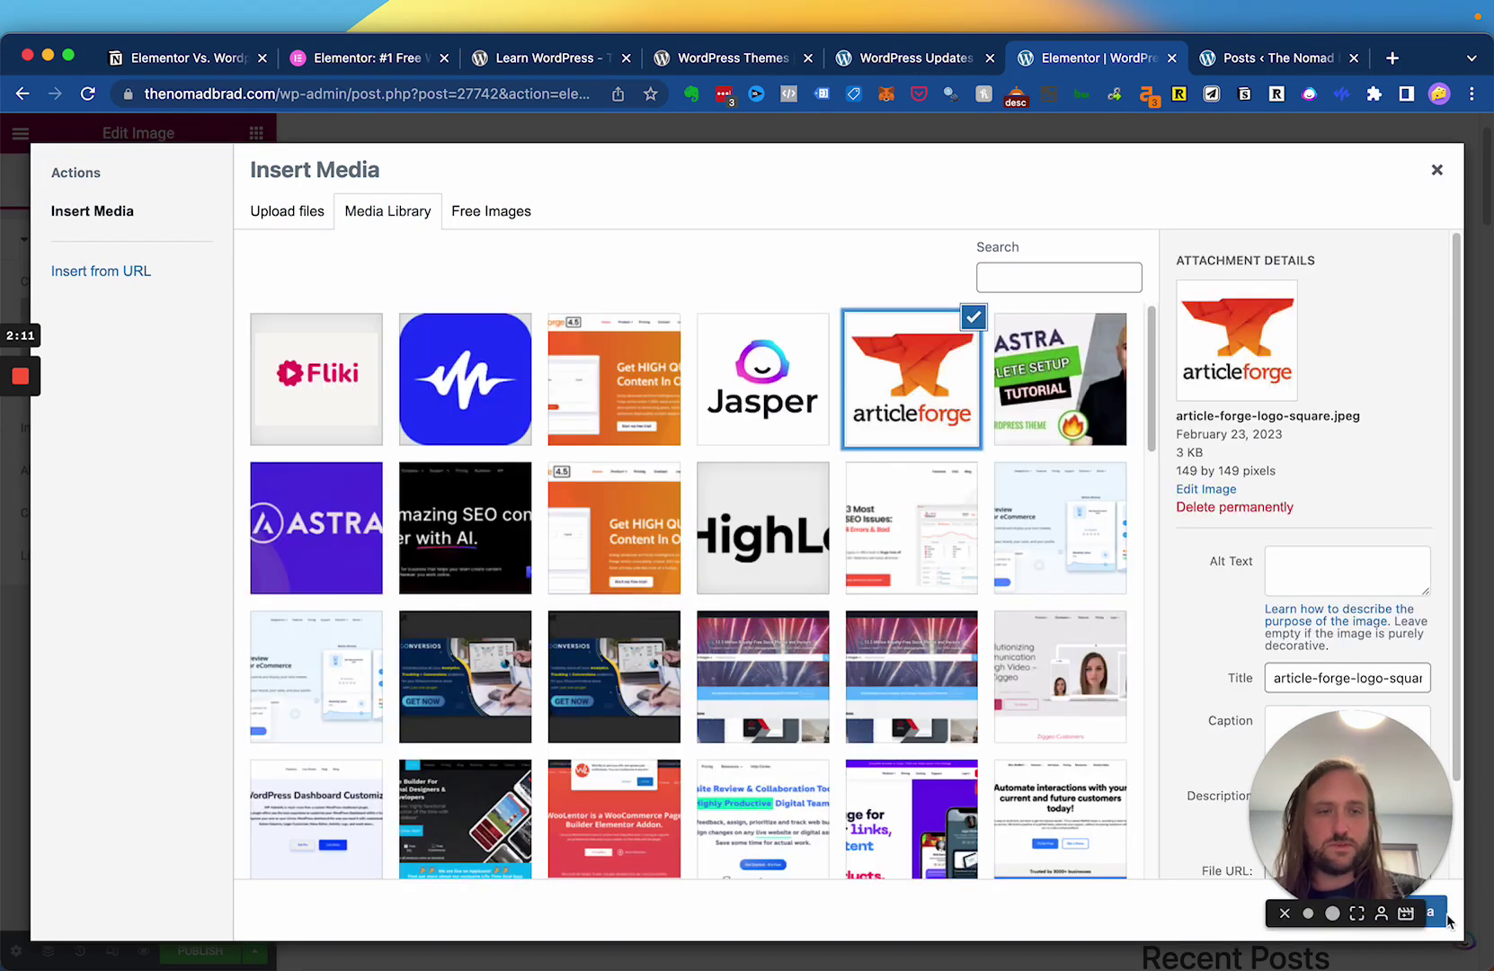
click(1348, 904)
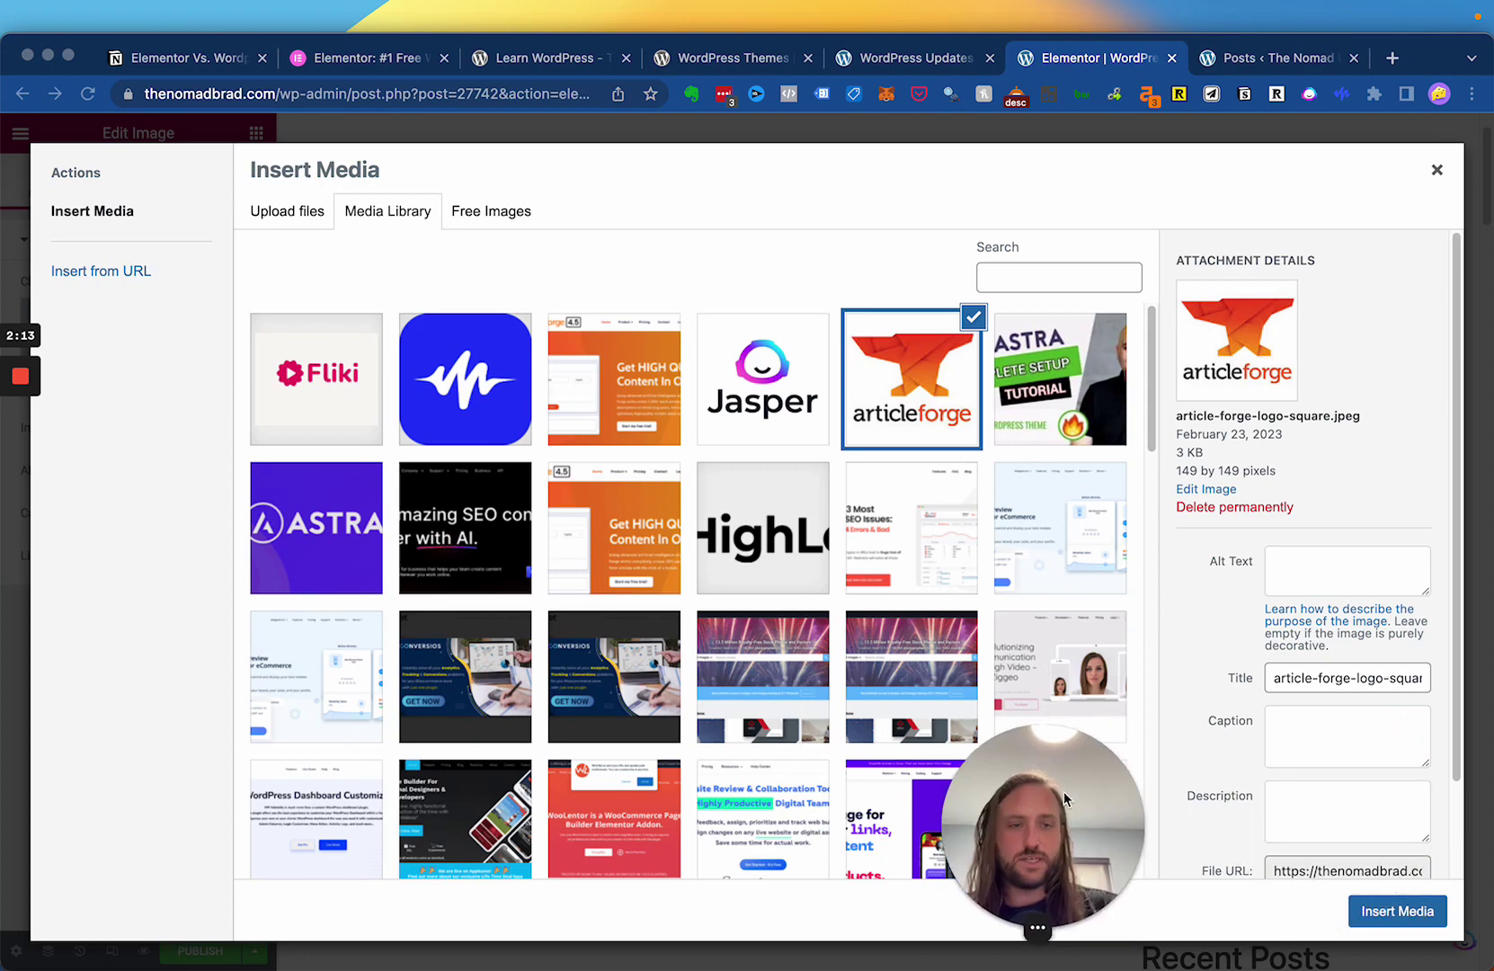
click(1380, 908)
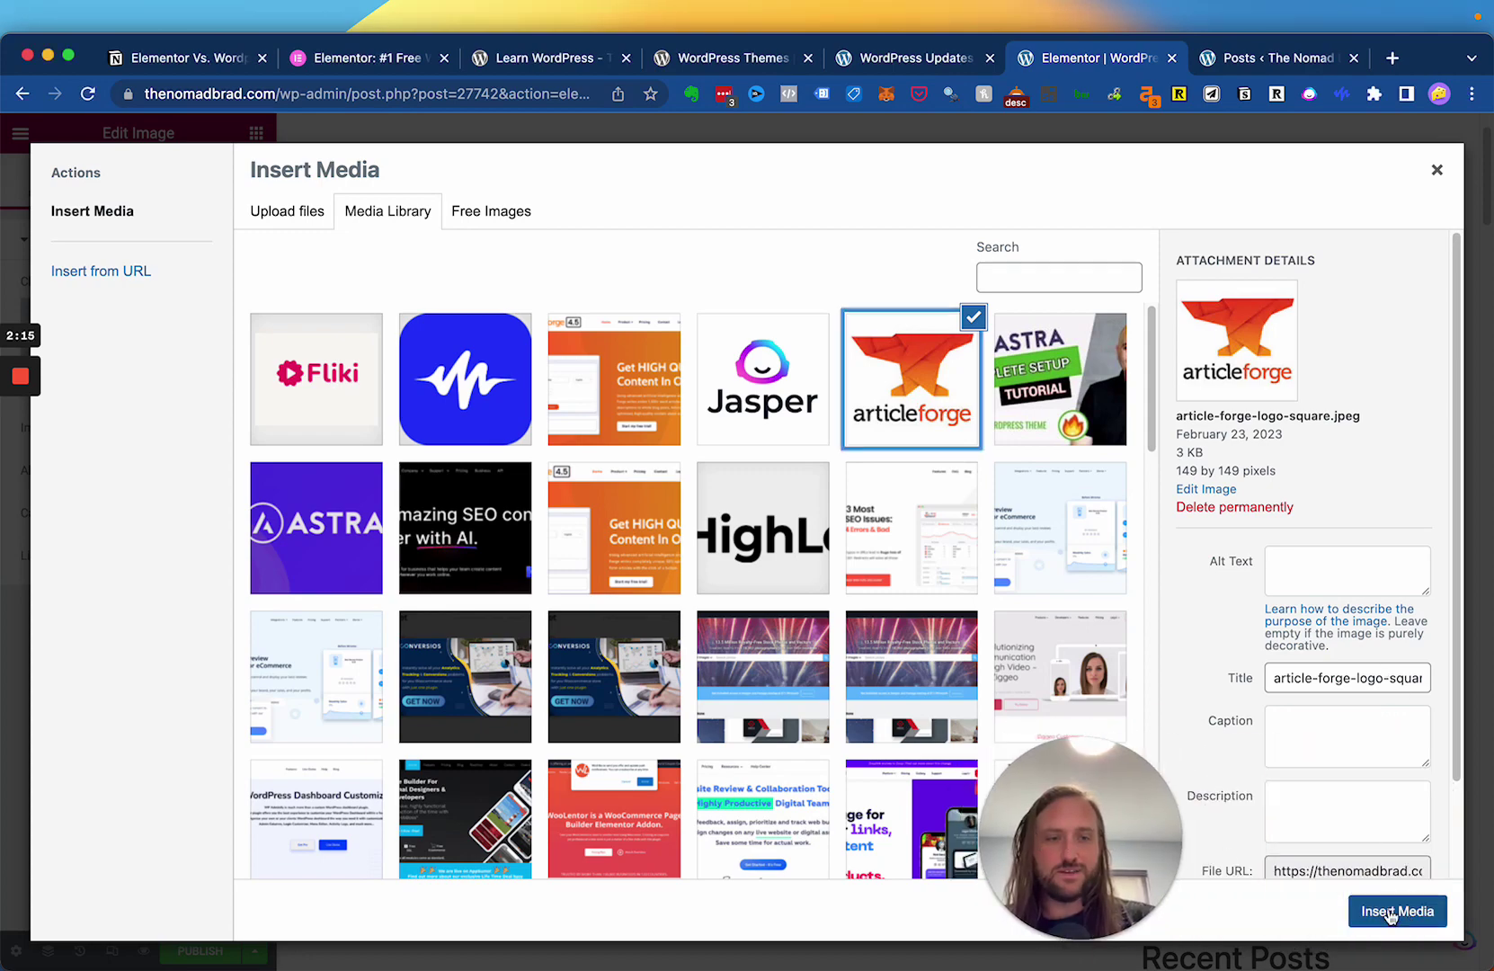
drag(1273, 225, 1400, 173)
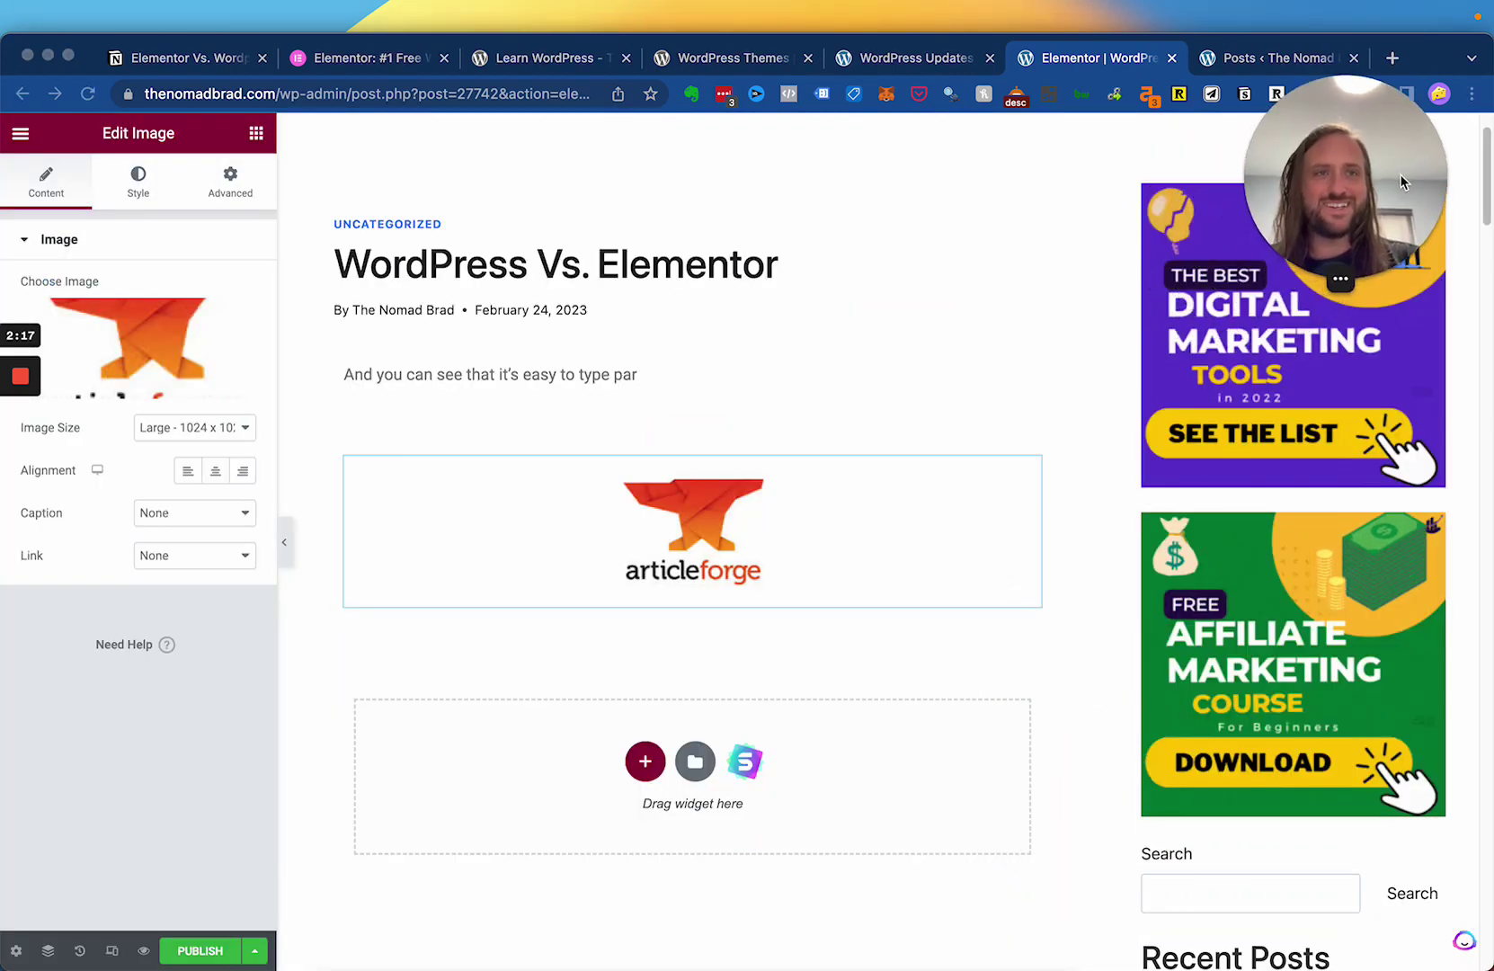
Place a Heading widget above the paragraph with the text 'Heading with Elementor'
click(257, 133)
drag(116, 463, 617, 371)
double_click(562, 388)
key(super+a)
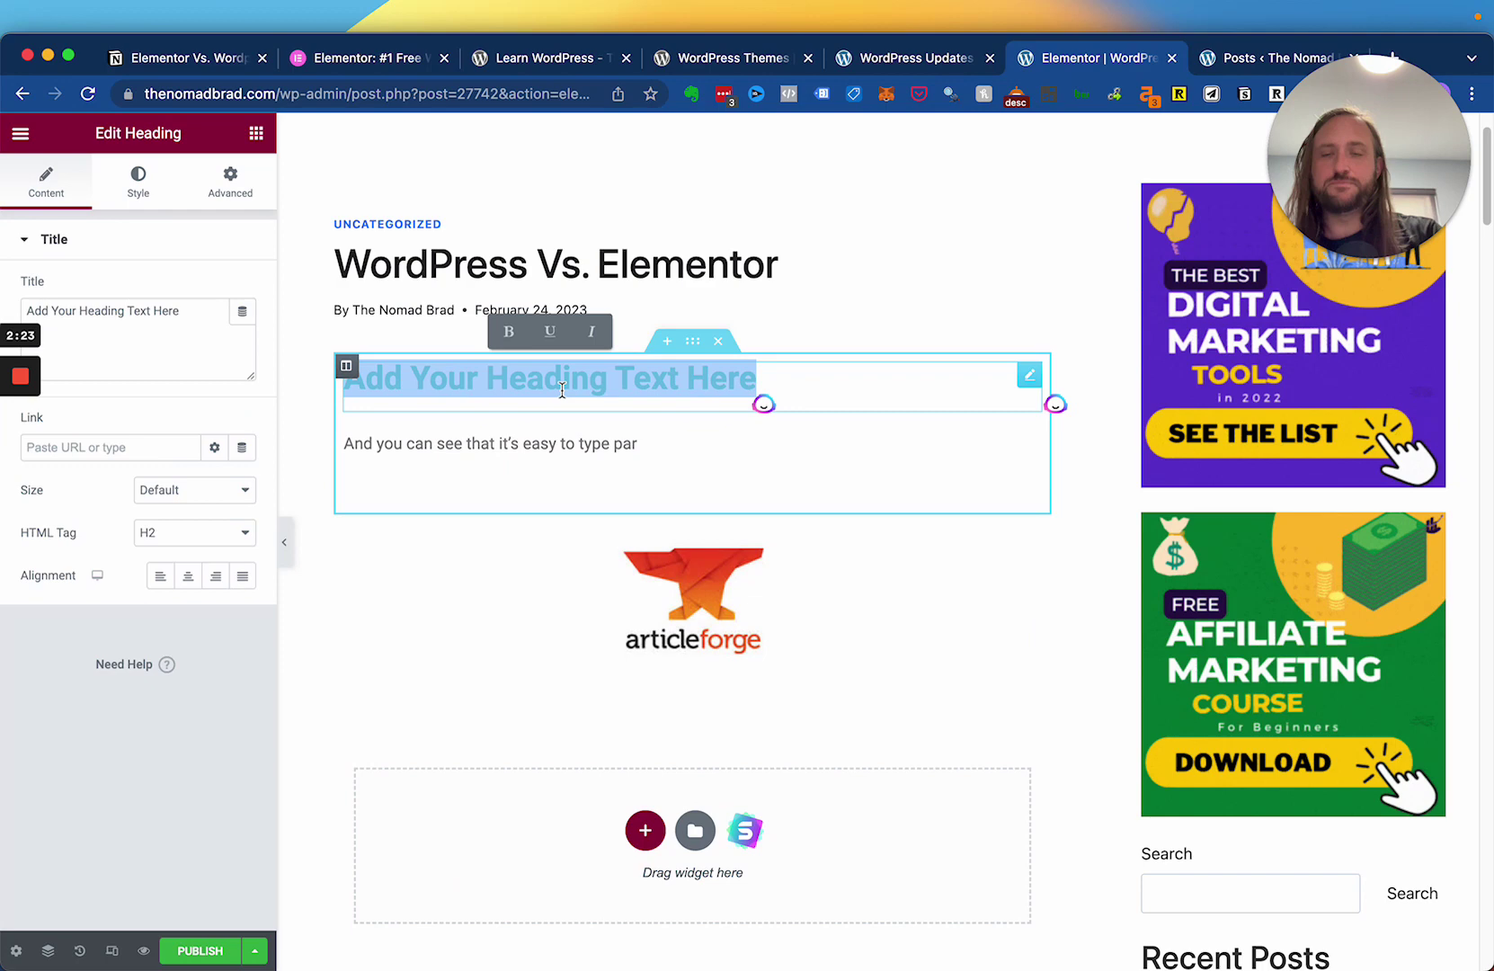
text(Heading wiht ele)
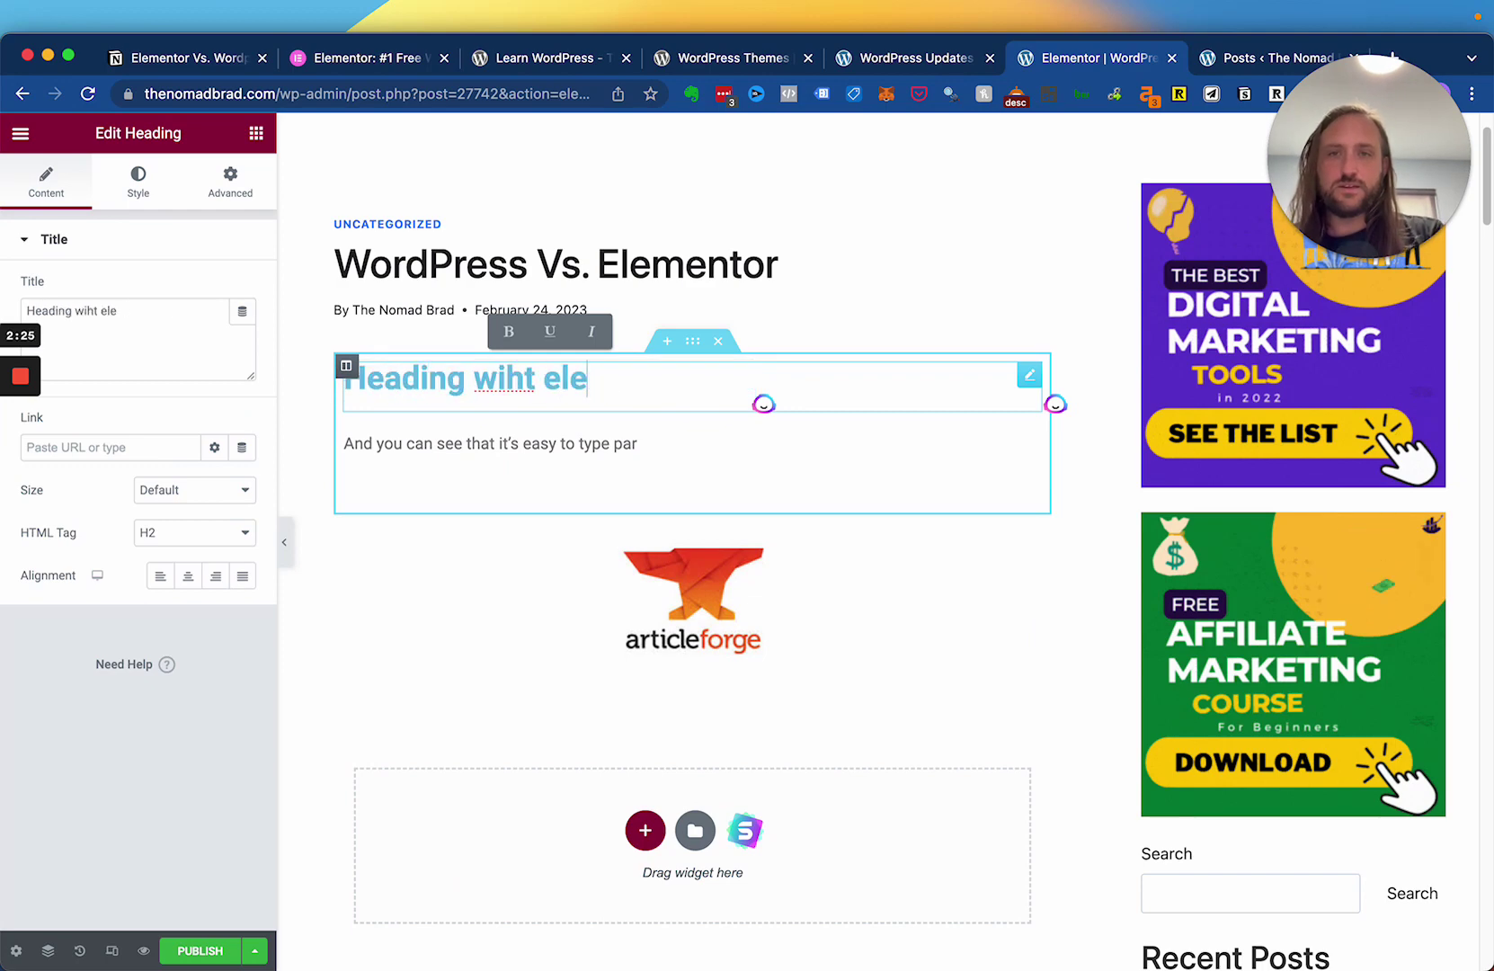
key(BackSpace)
key(BackSpace)
key(BackSpace)
key(BackSpace)
key(BackSpace)
text(th)
key(BackSpace)
key(BackSpace)
key(BackSpace)
text(th el)
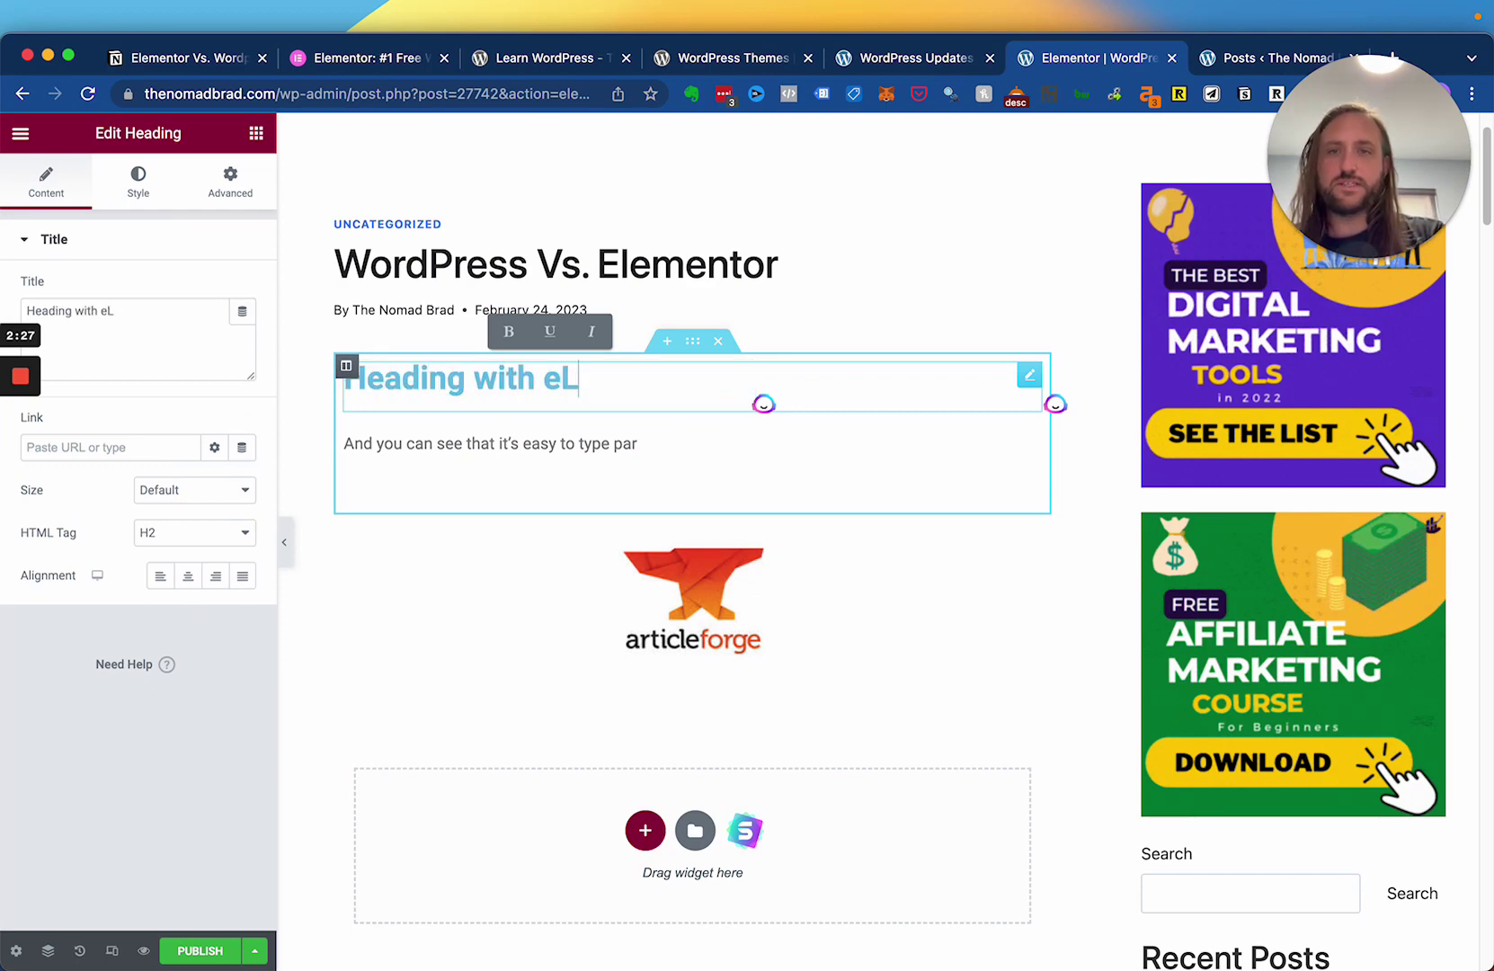
key(BackSpace)
key(BackSpace)
text(Elementor)
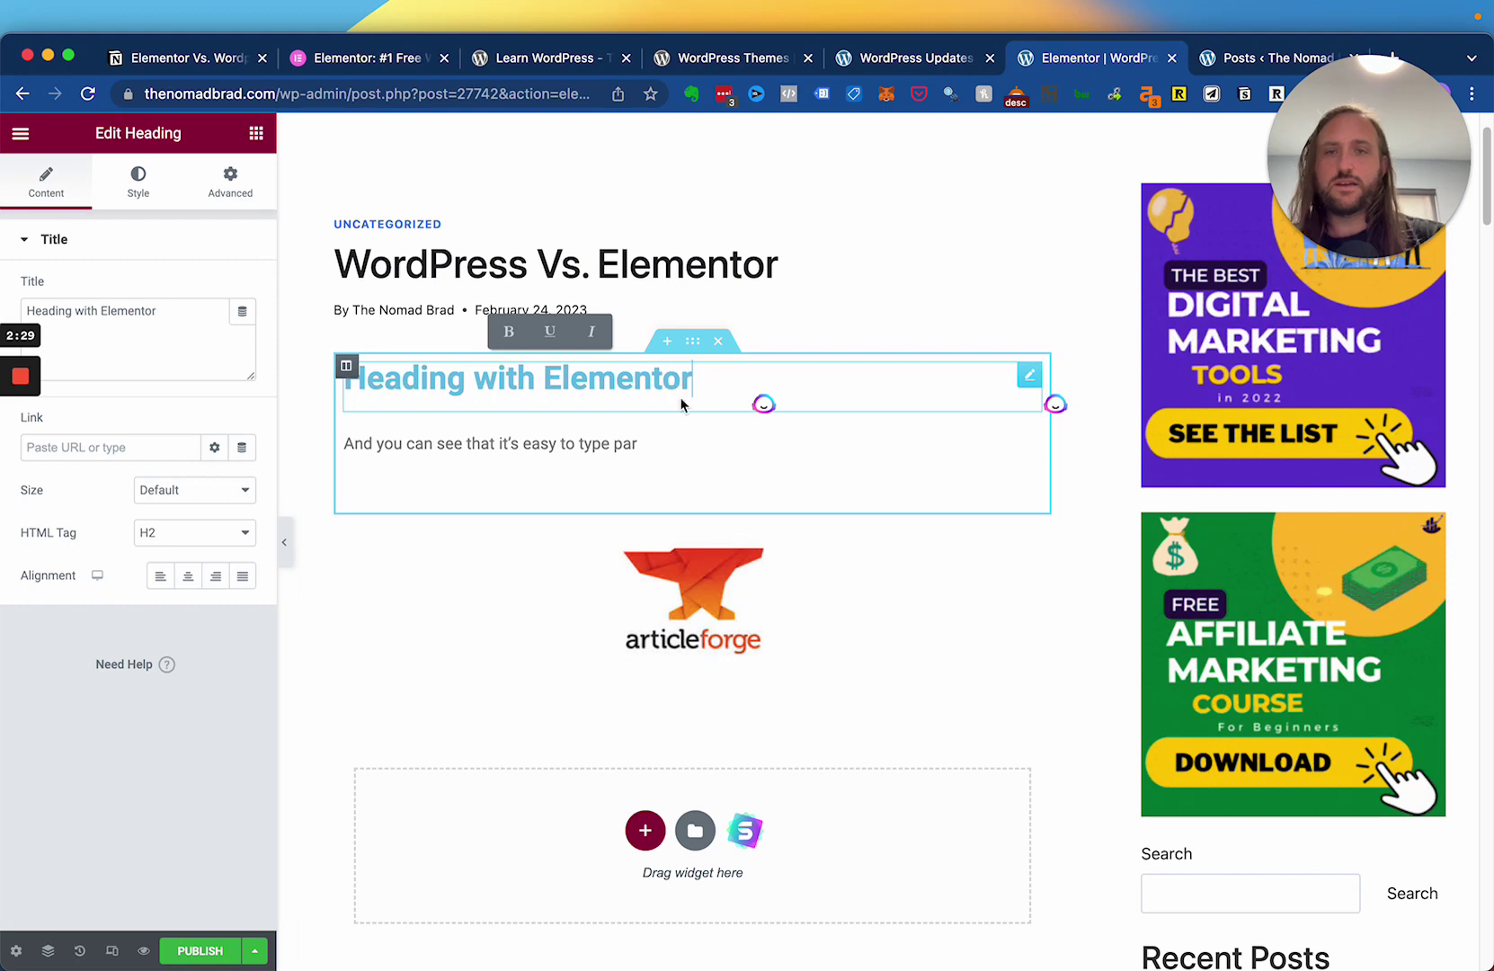
Center-align the heading and look through its Style and Advanced settings
click(188, 576)
click(138, 177)
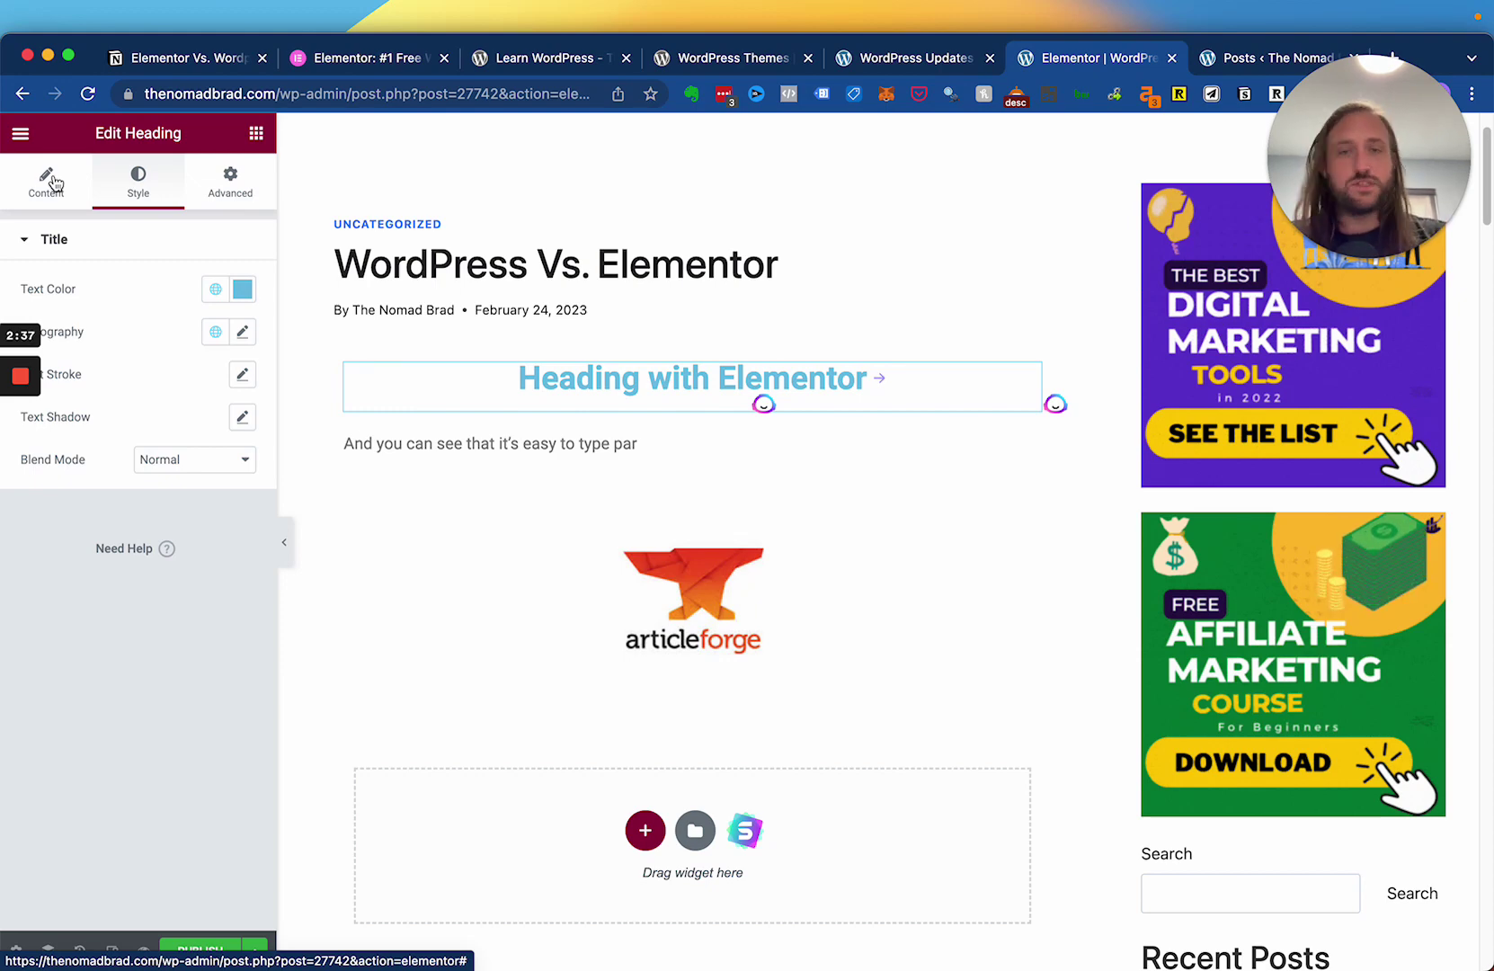
click(52, 183)
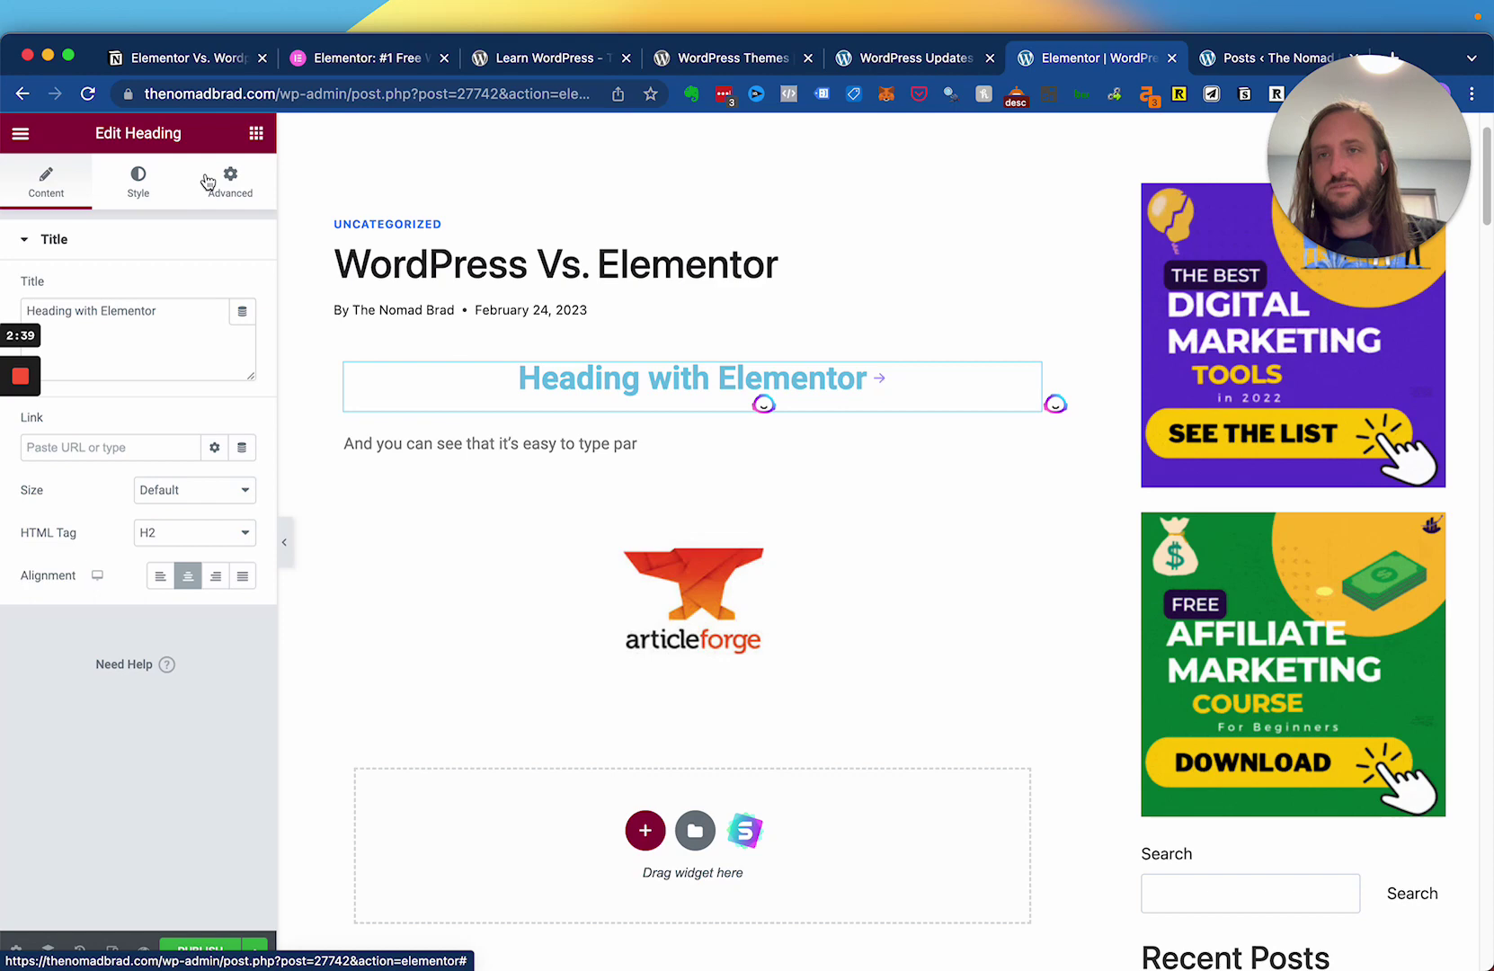
click(207, 186)
click(130, 182)
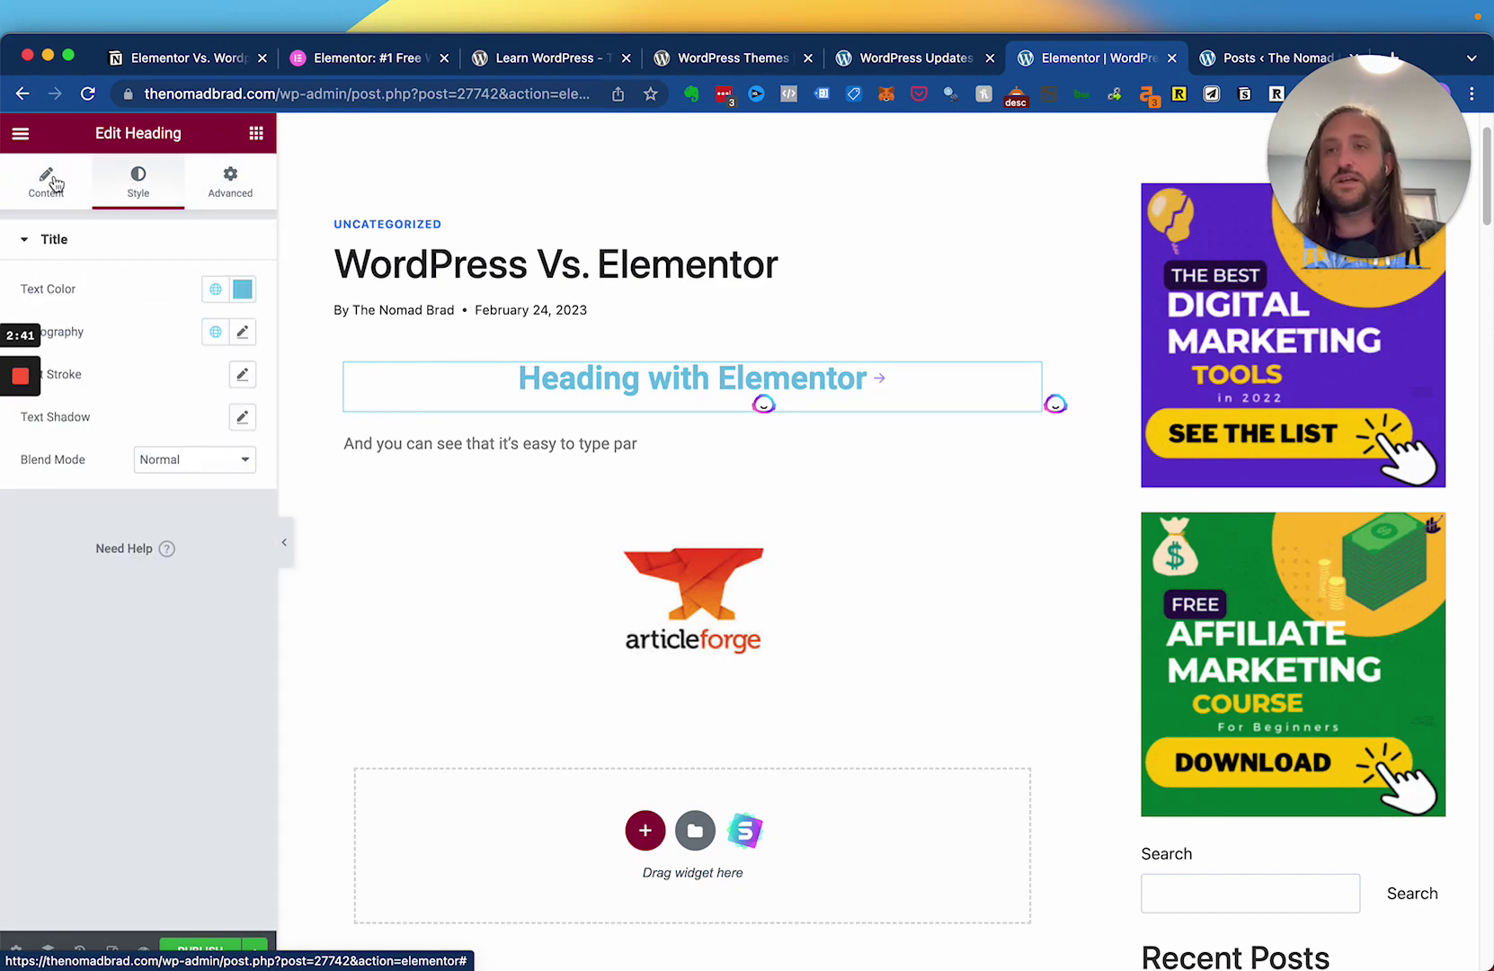
click(54, 185)
click(181, 183)
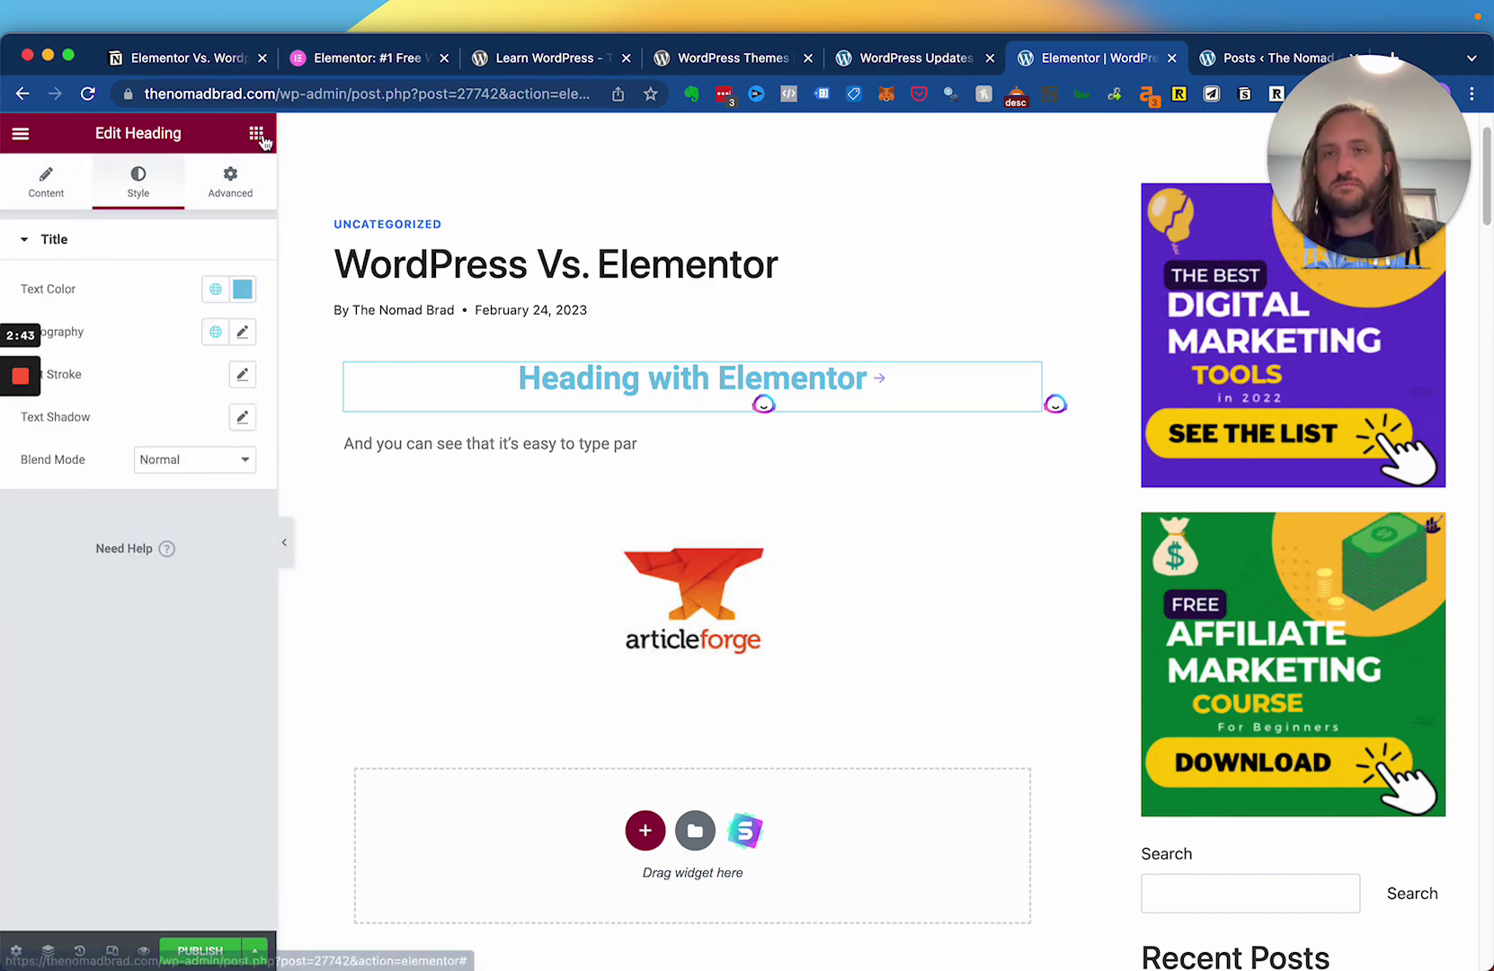
Place a Video widget with the default YouTube placeholder below the paragraph
click(256, 133)
scroll(153, 396, down, 3)
scroll(150, 313, up, 3)
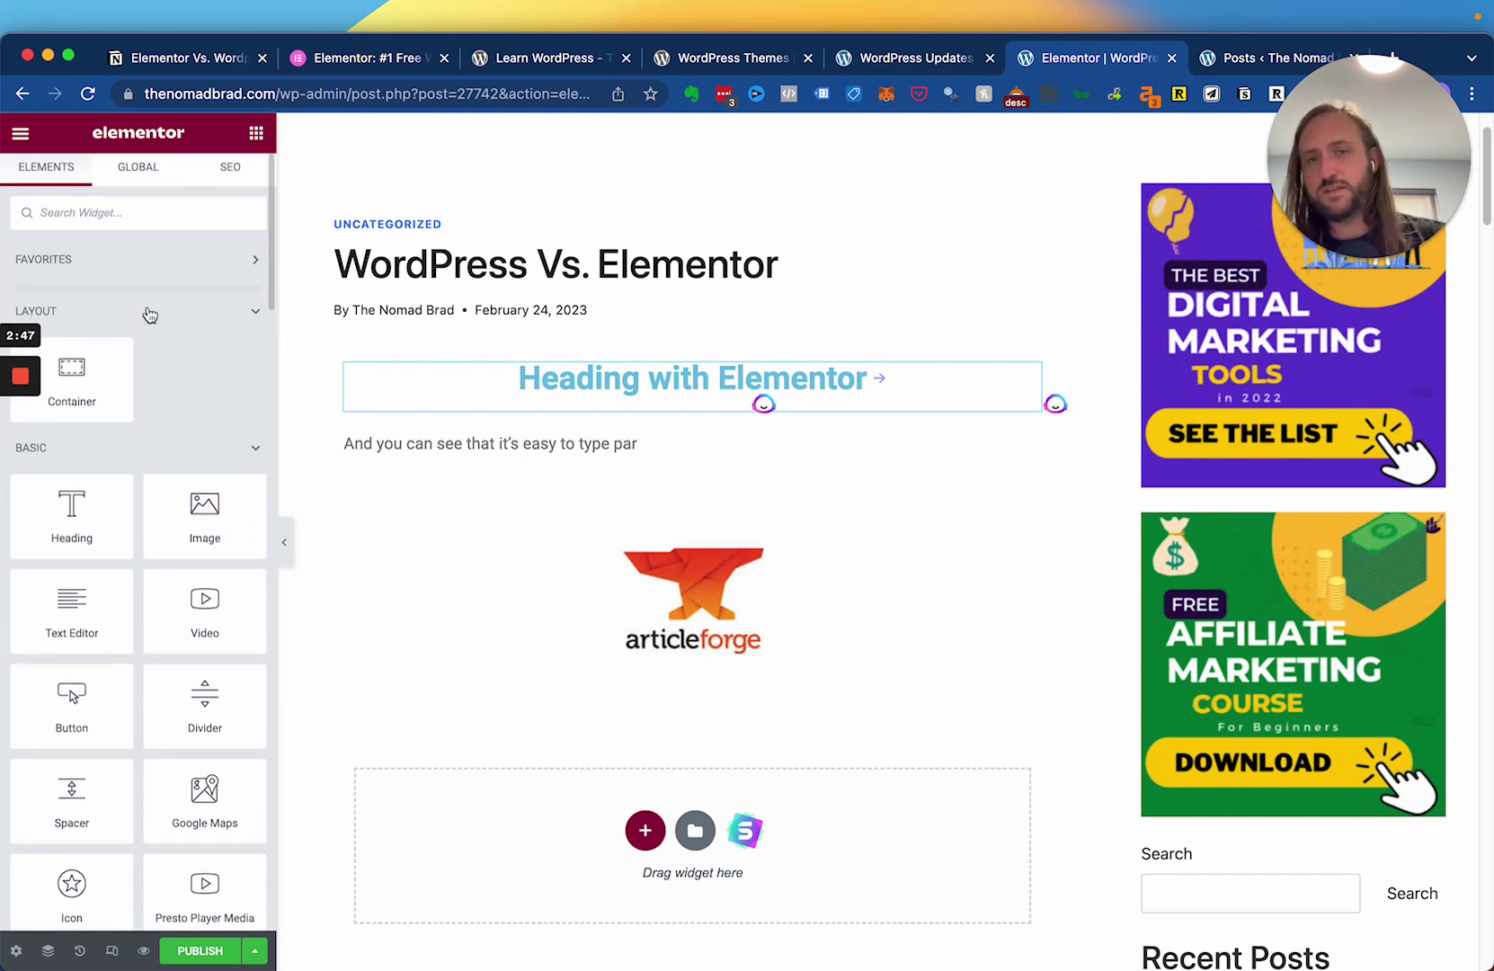
scroll(144, 351, down, 3)
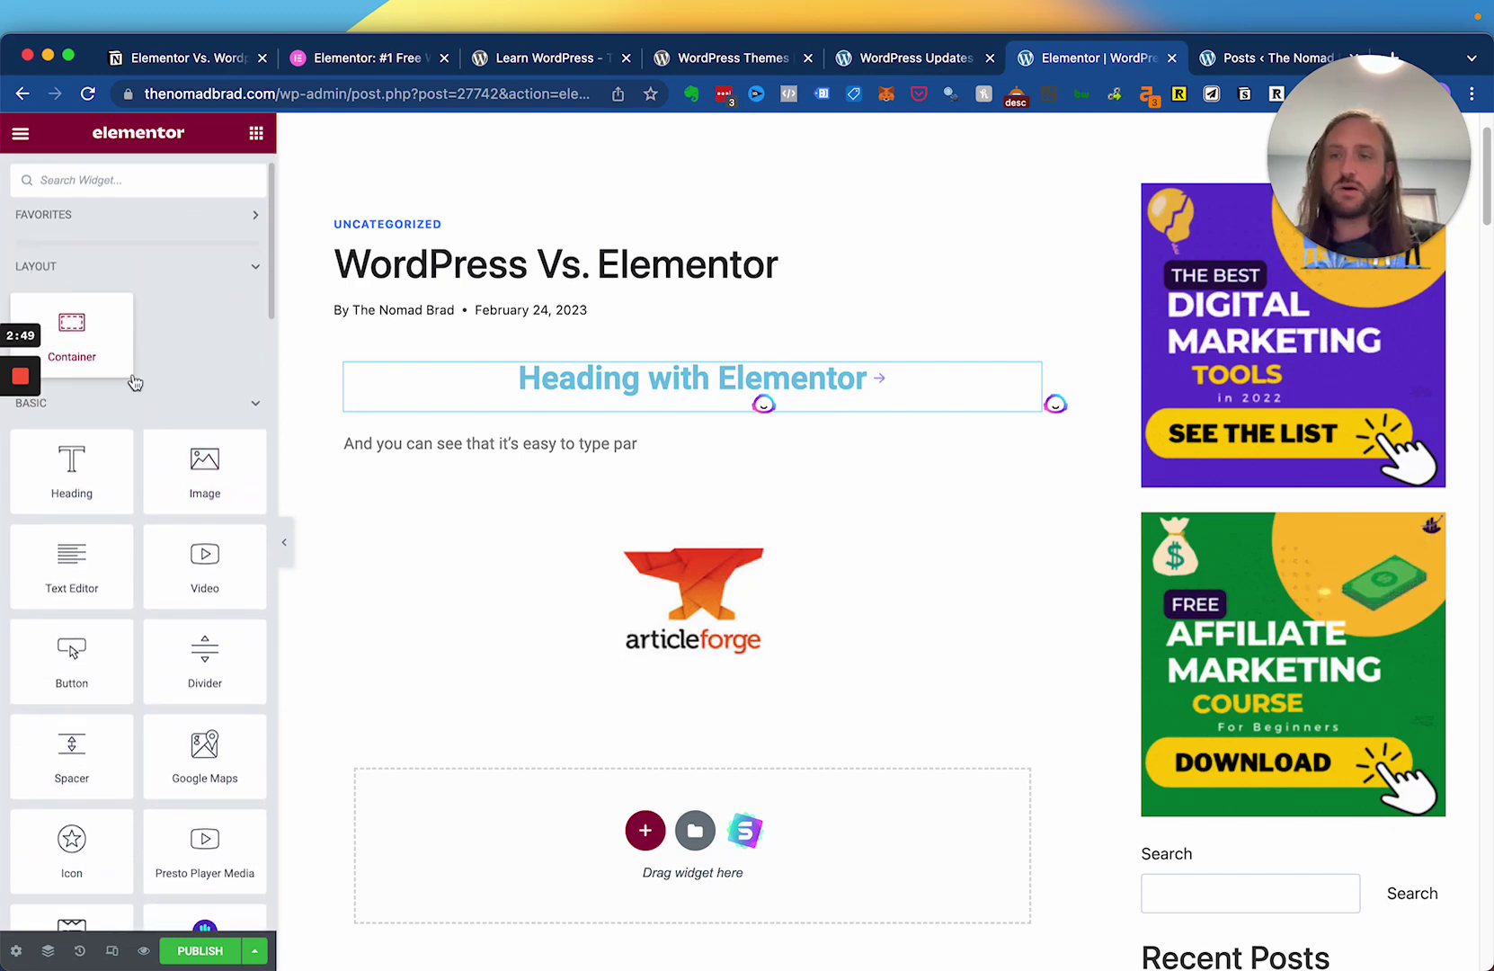
scroll(152, 440, down, 3)
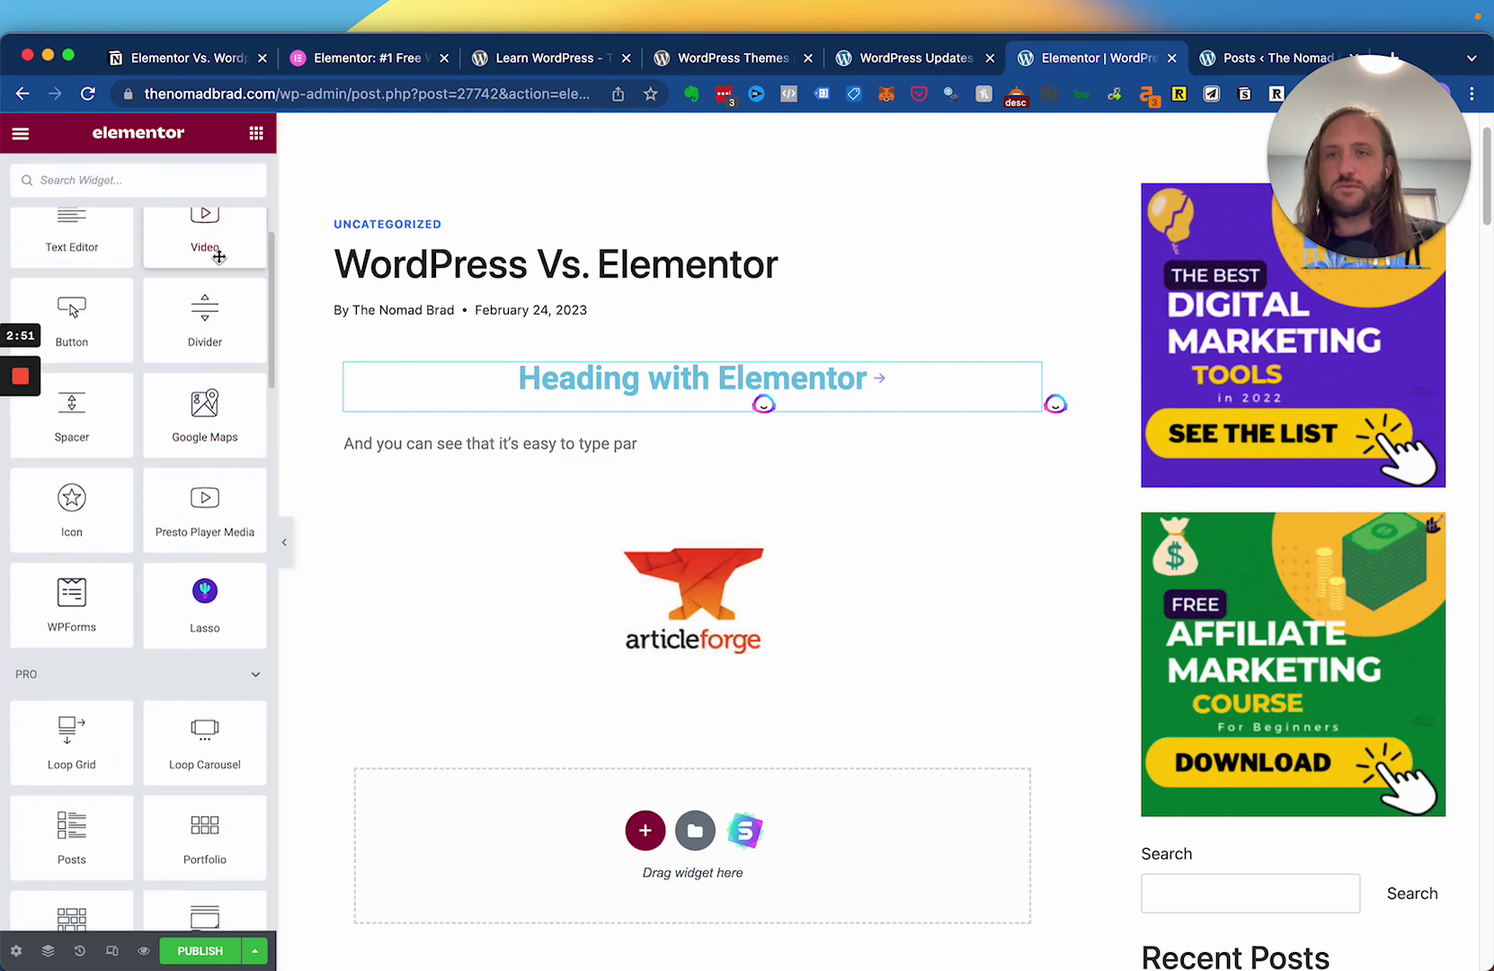
drag(214, 247, 611, 486)
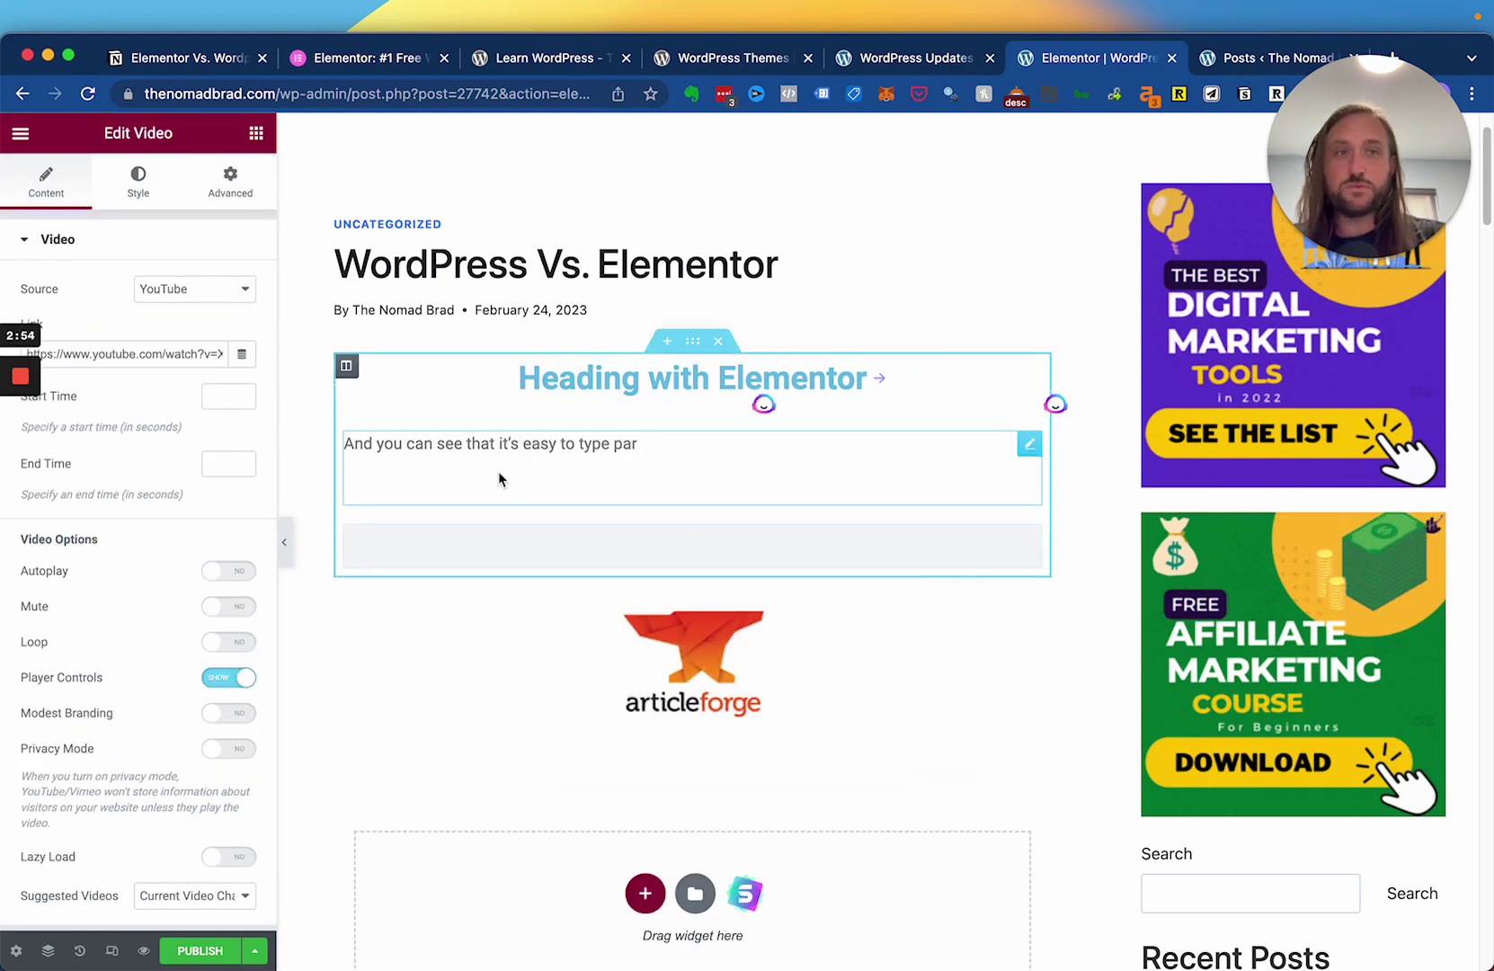
Return to the Elements panel and scroll through the available widgets
click(255, 135)
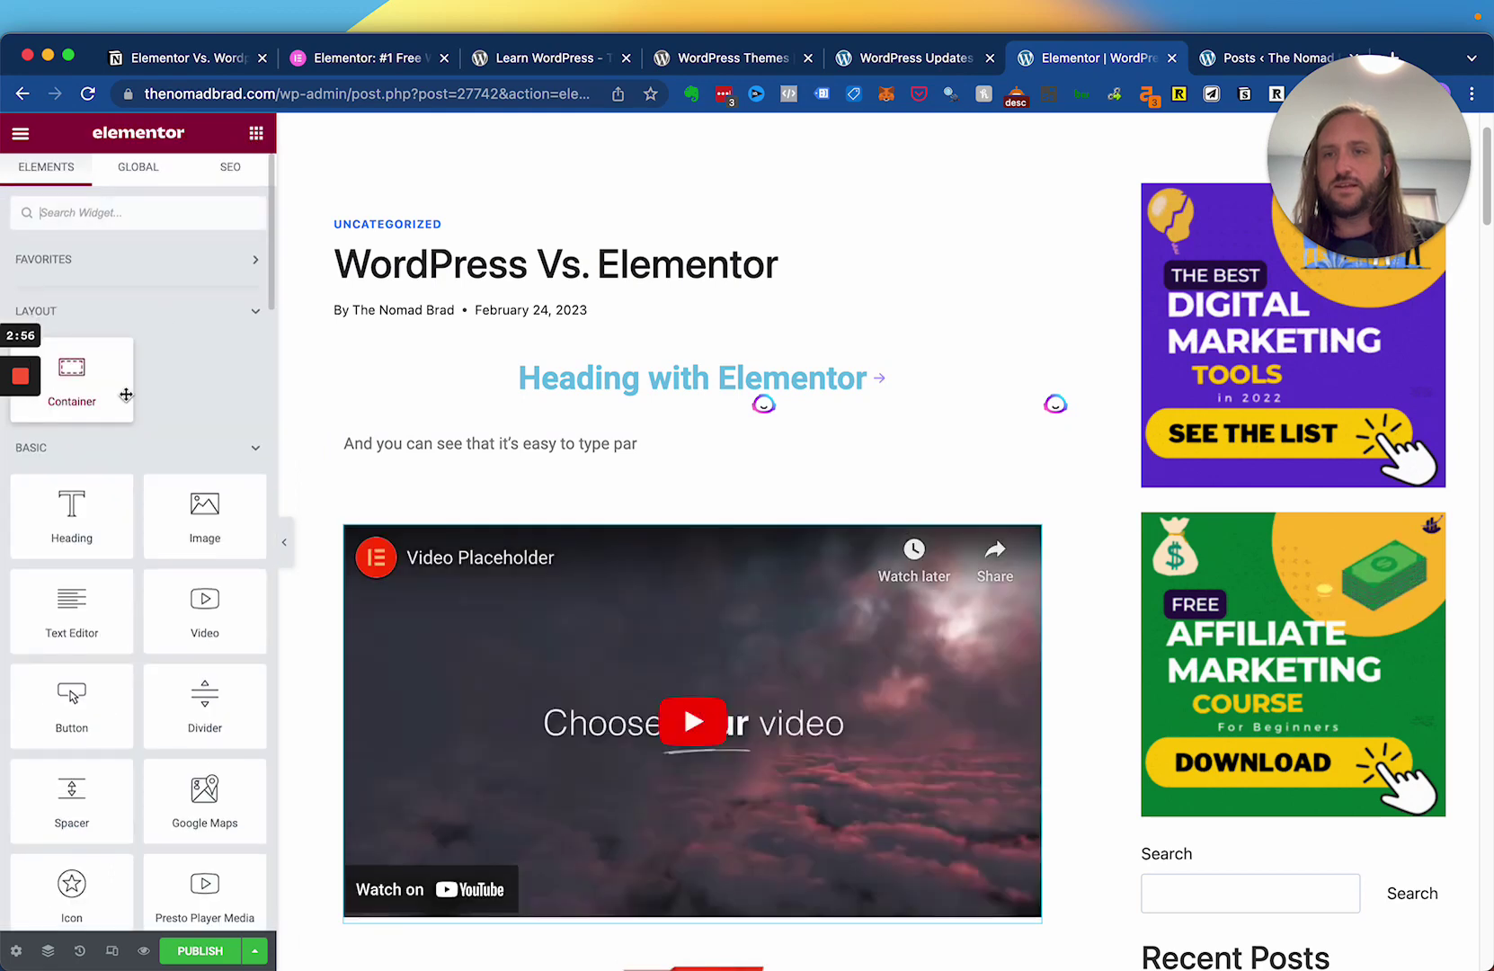
scroll(117, 422, down, 5)
scroll(187, 434, down, 5)
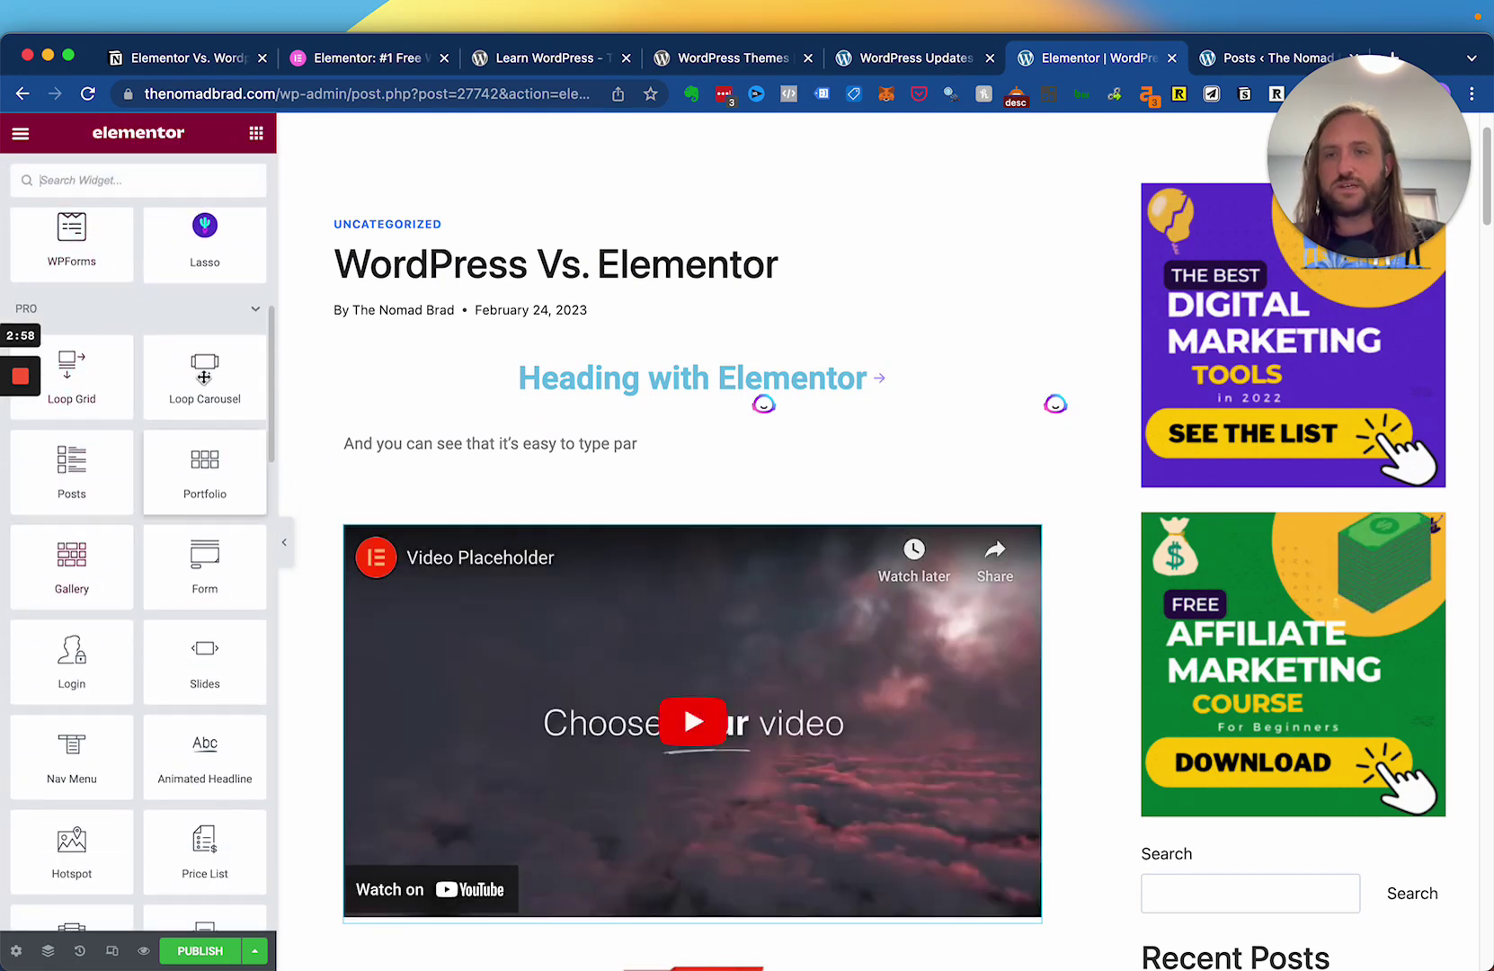
scroll(151, 436, down, 3)
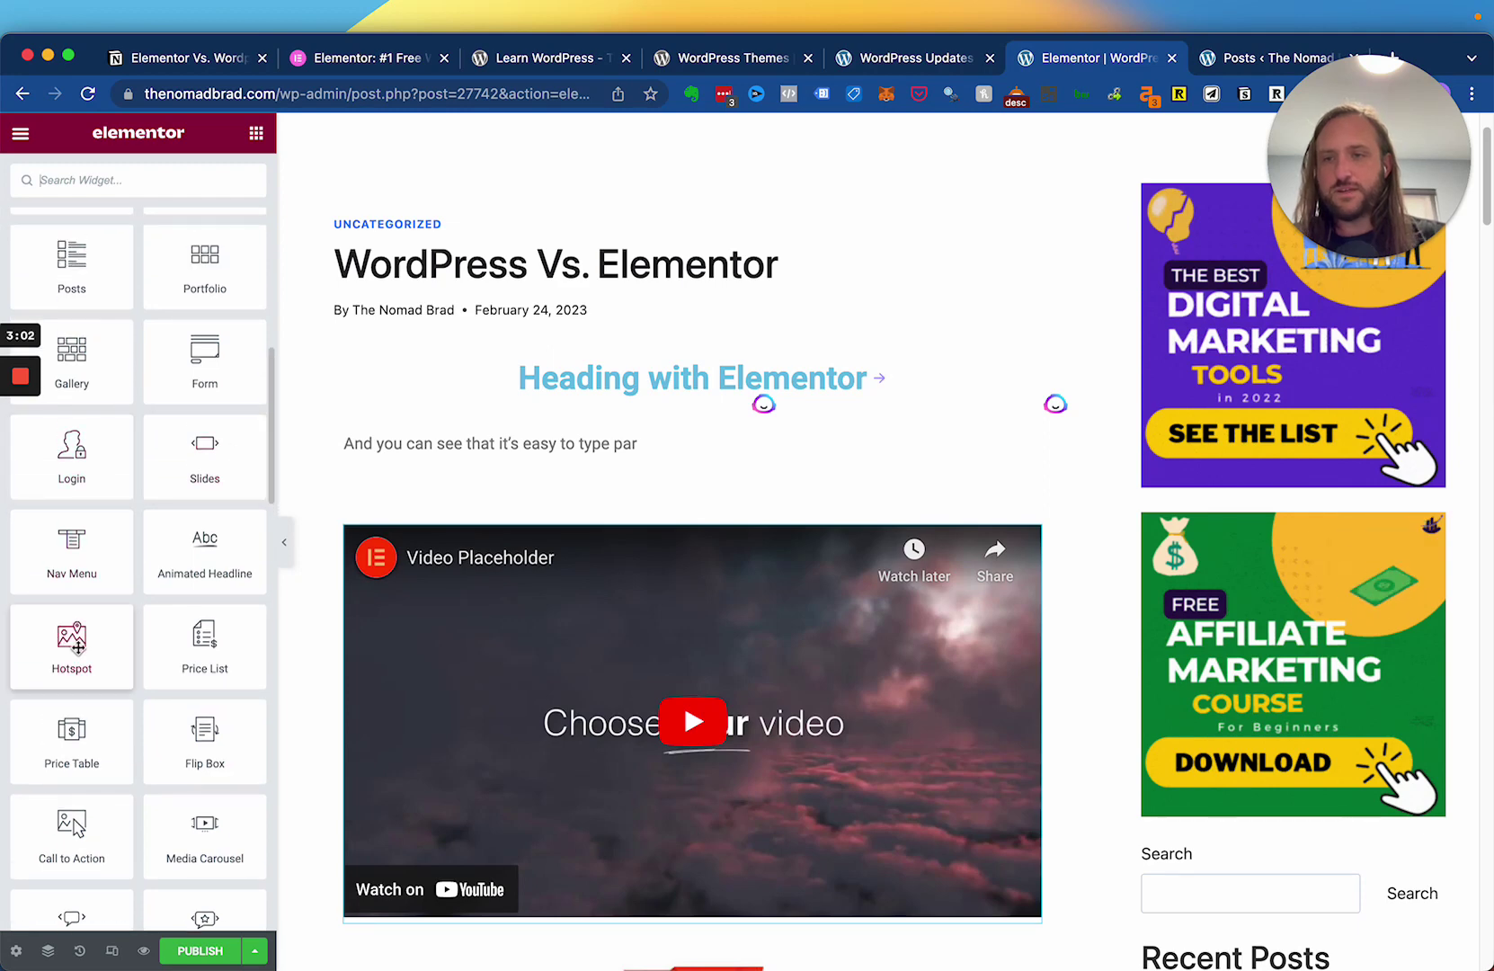
scroll(78, 646, down, 10)
scroll(112, 540, up, 20)
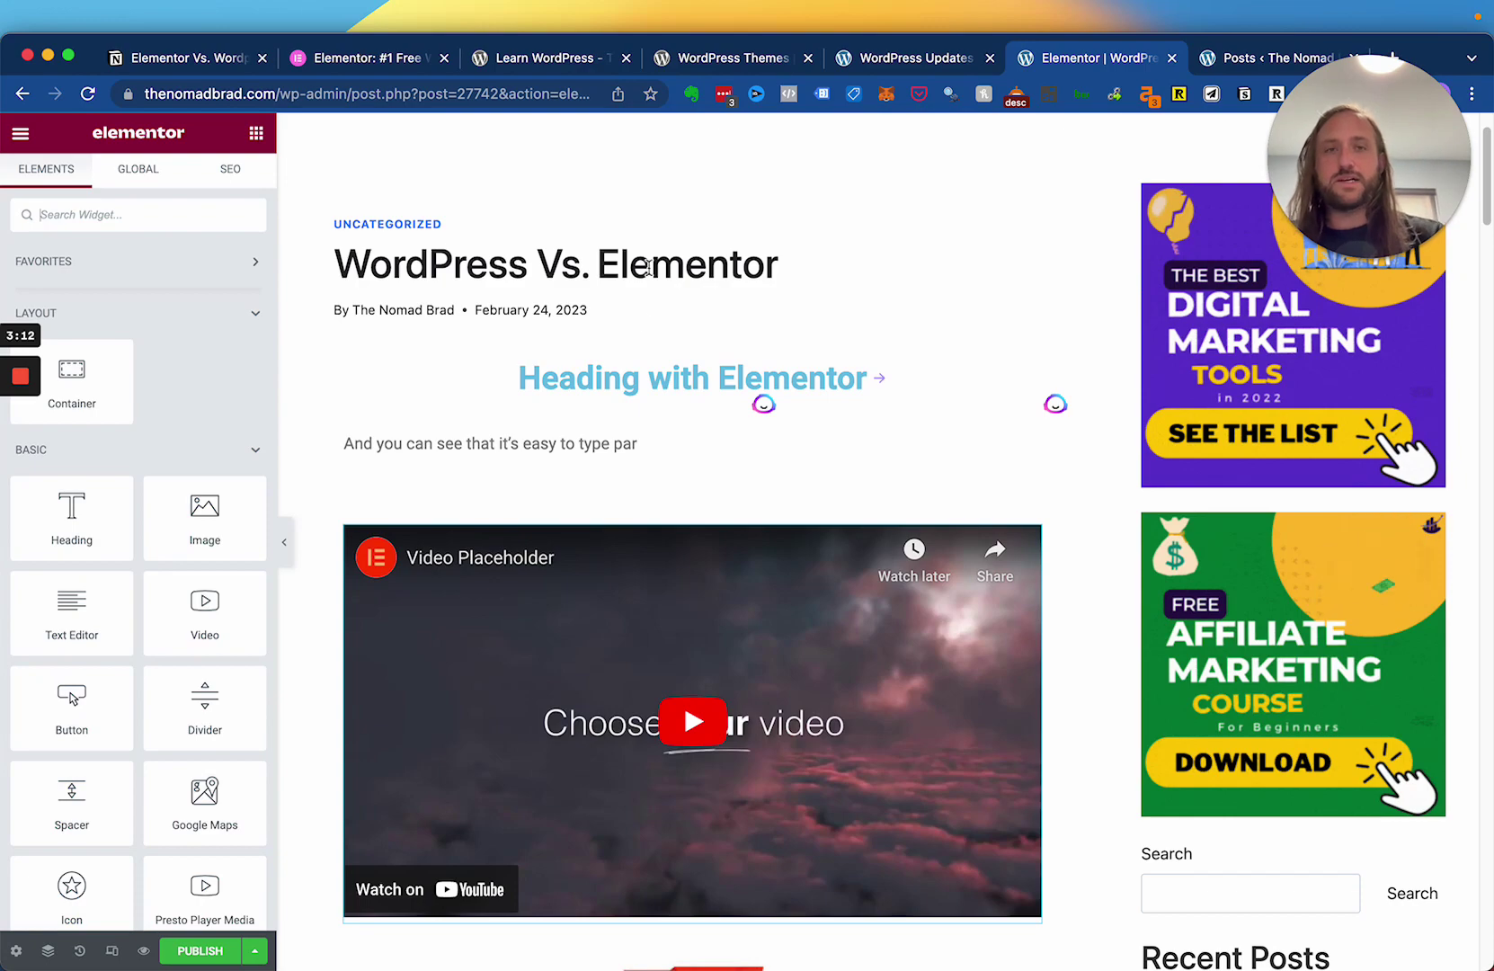
click(902, 49)
click(1070, 70)
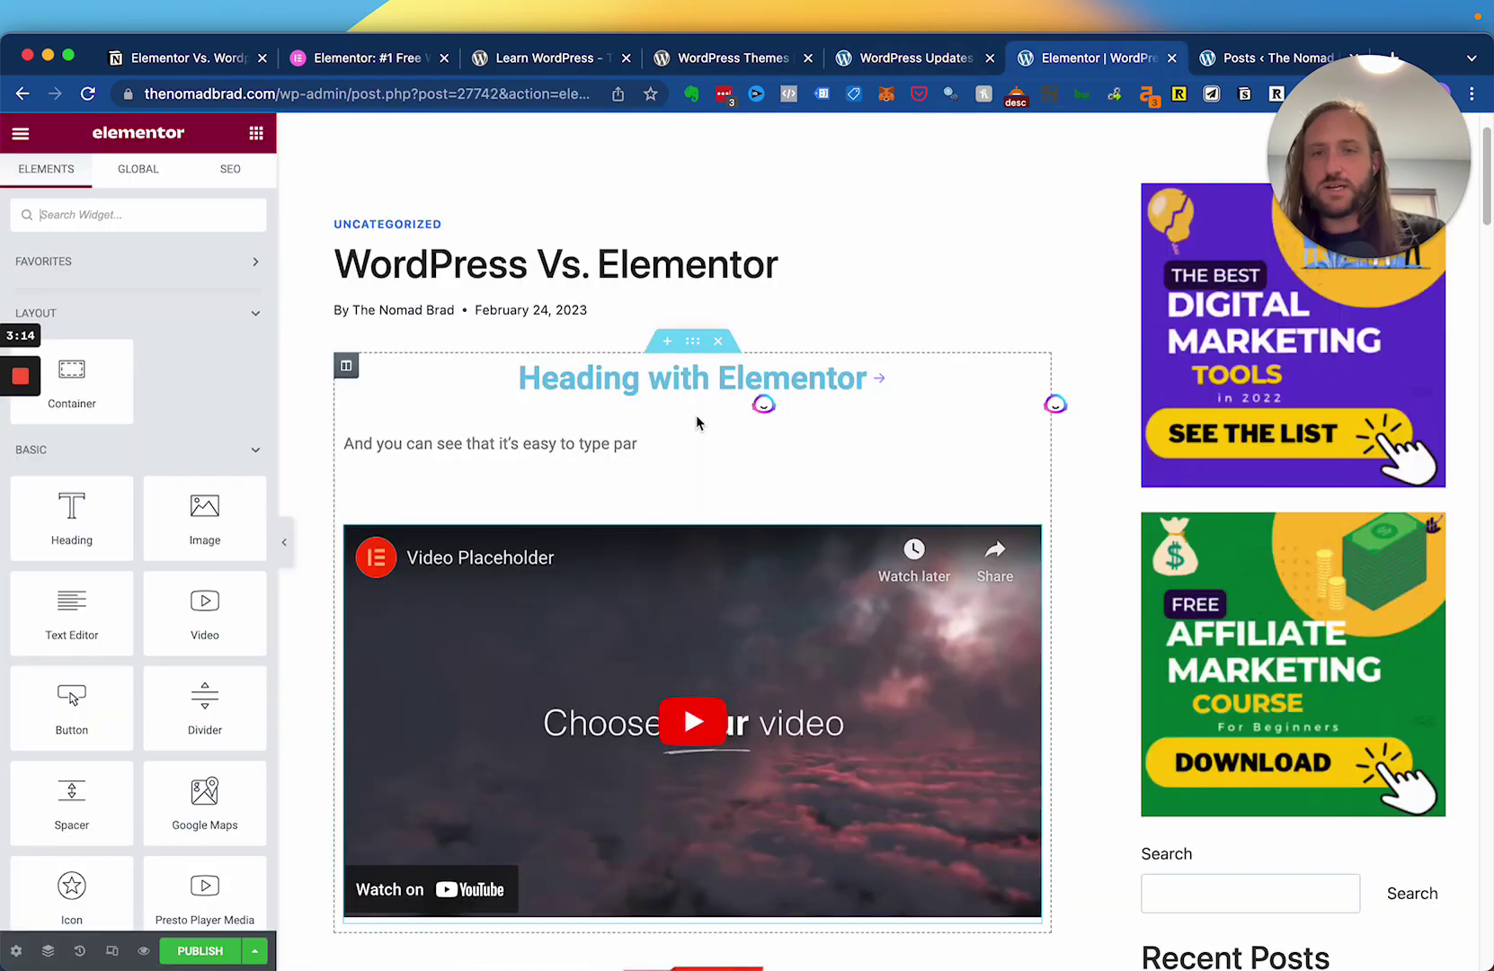
scroll(594, 477, down, 3)
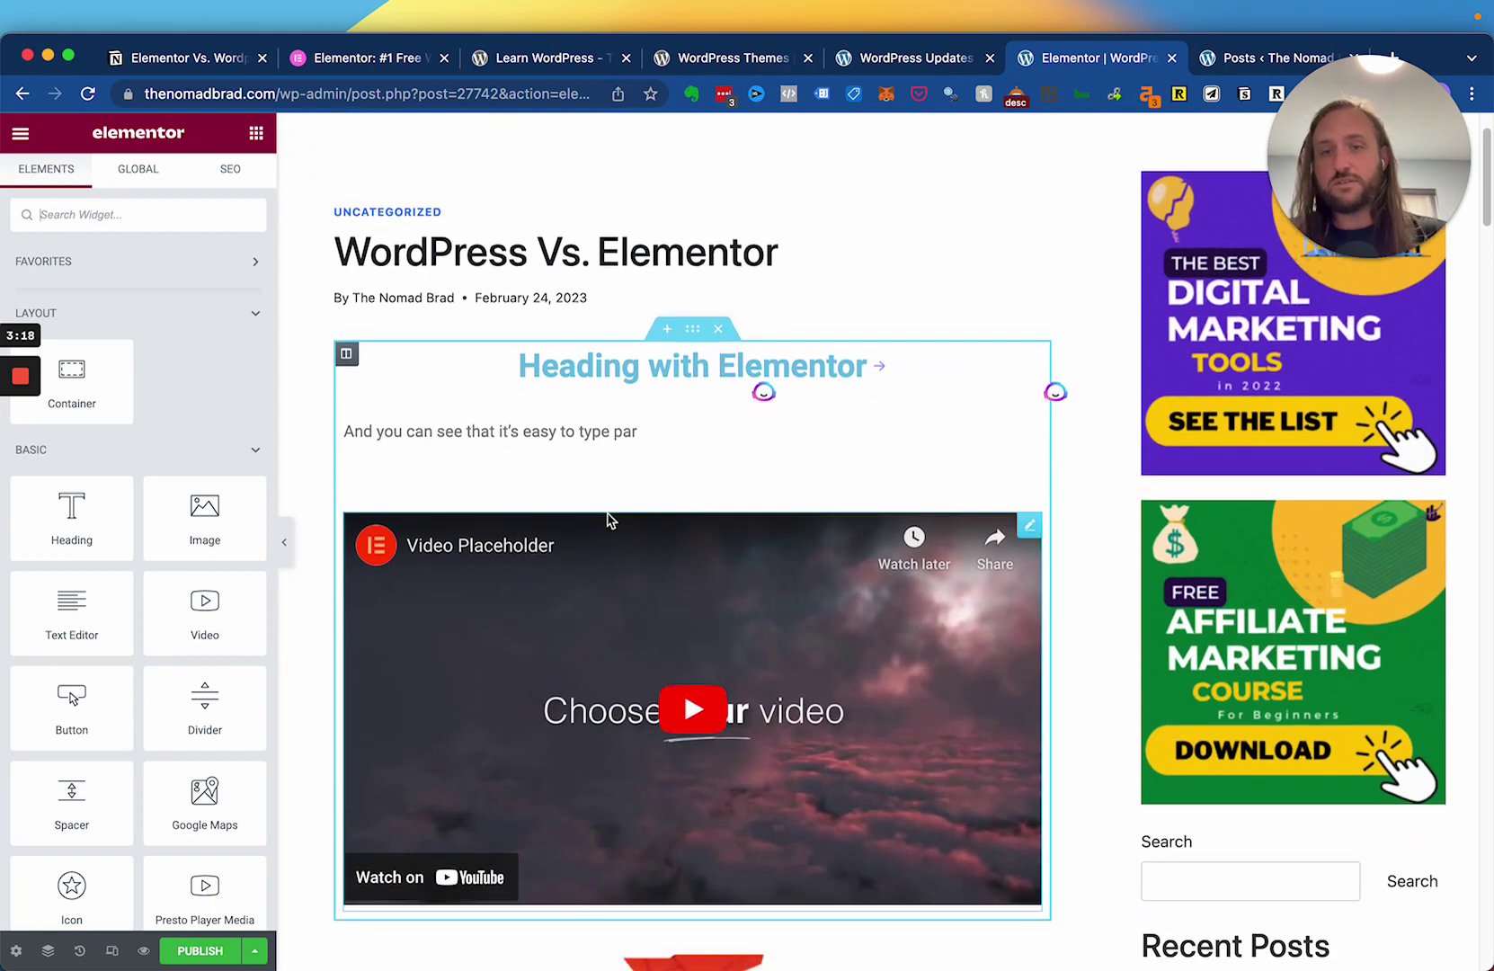
scroll(600, 483, up, 2)
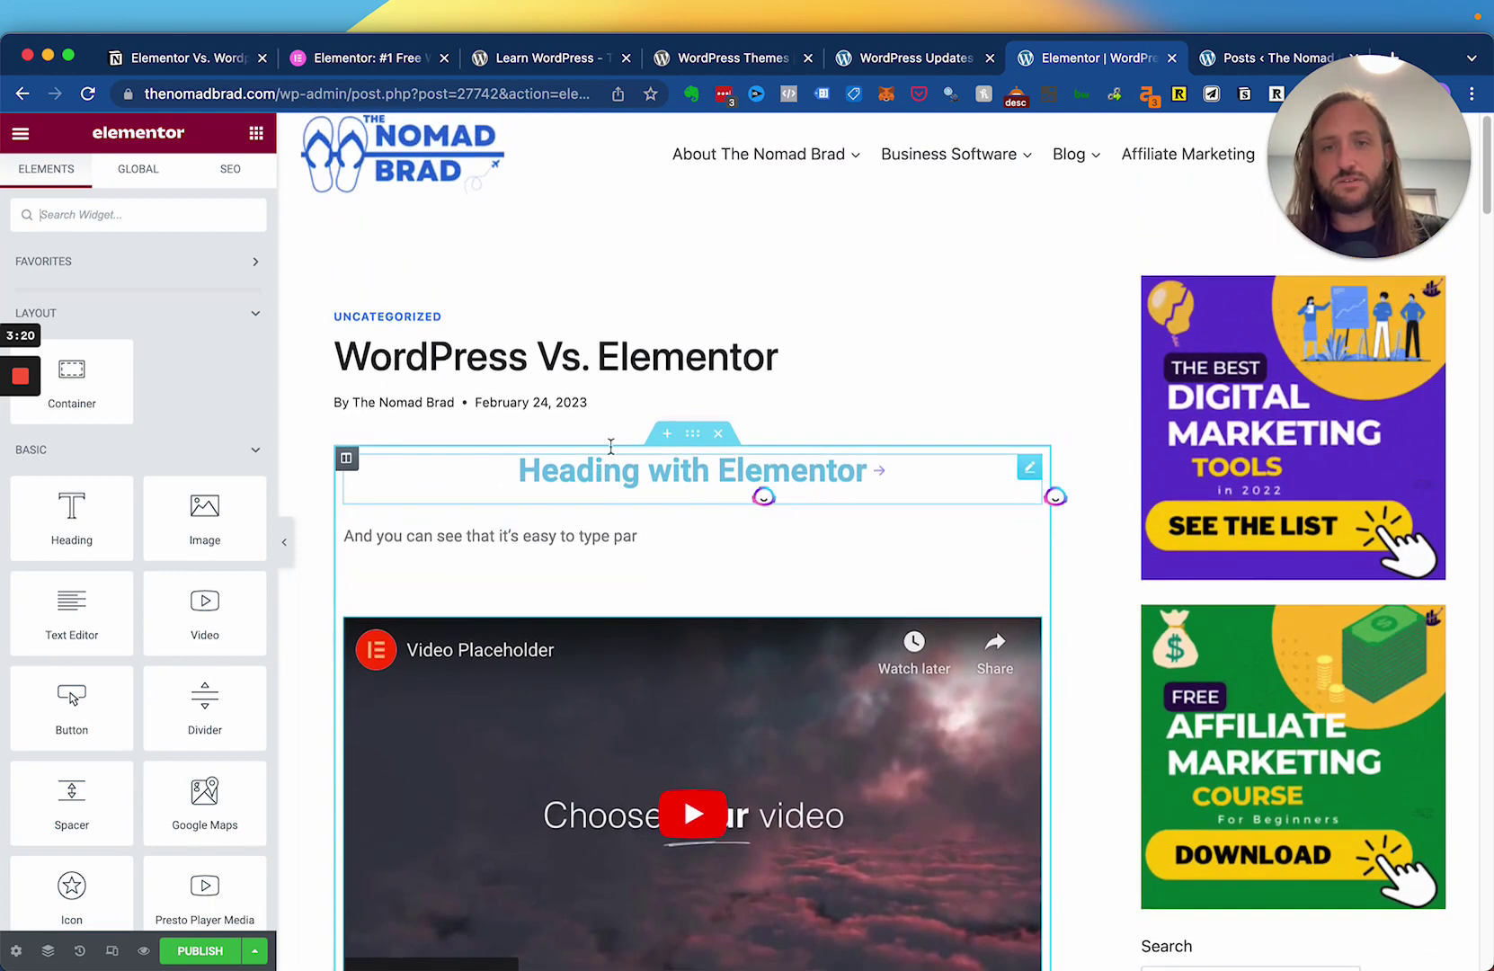